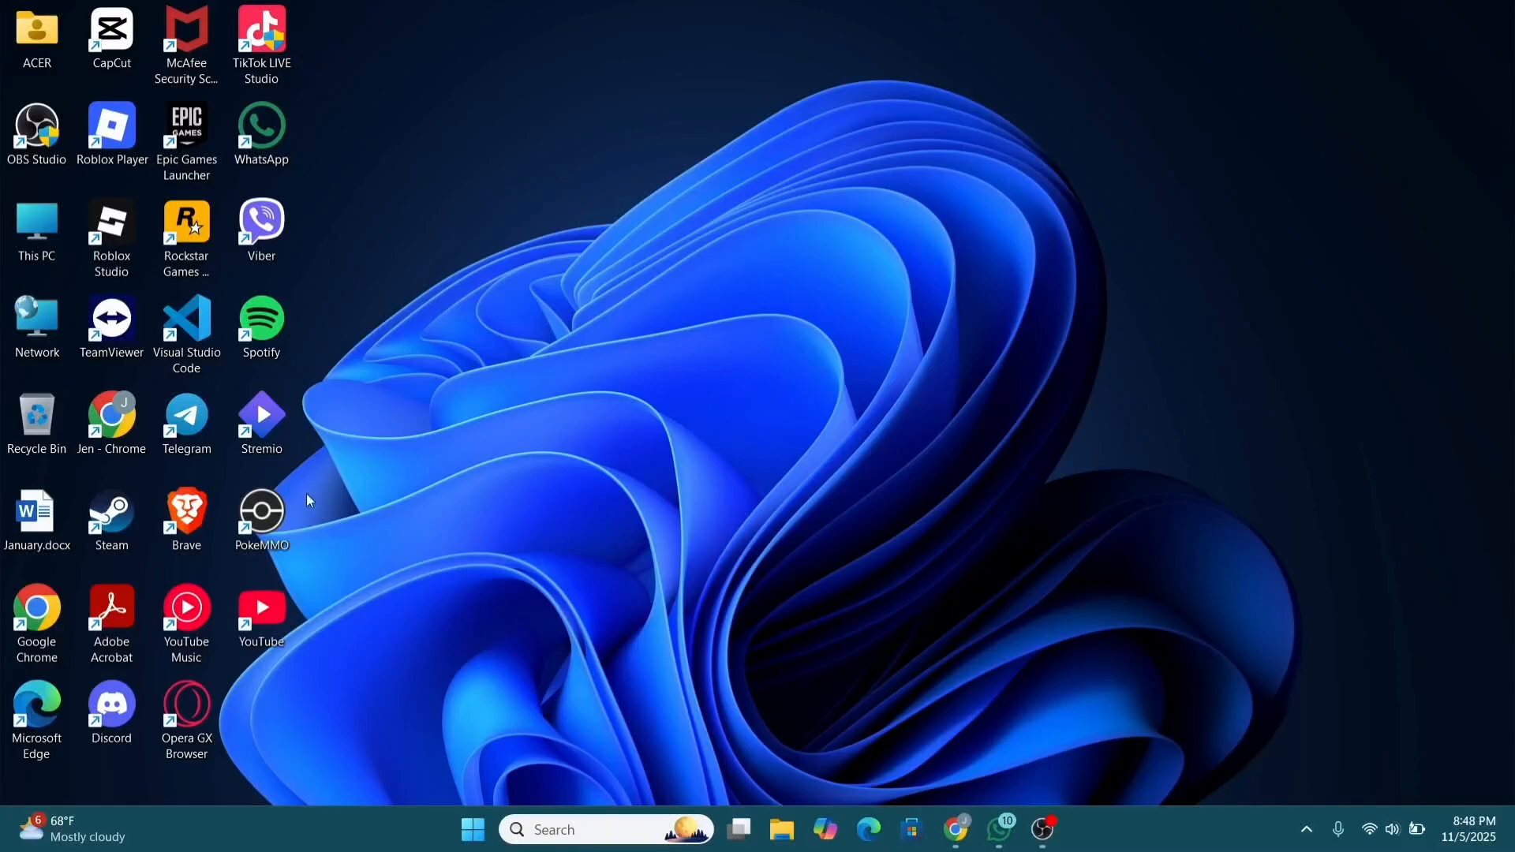
Step: Open Microsoft Word and create a new blank document
left_click(534, 830)
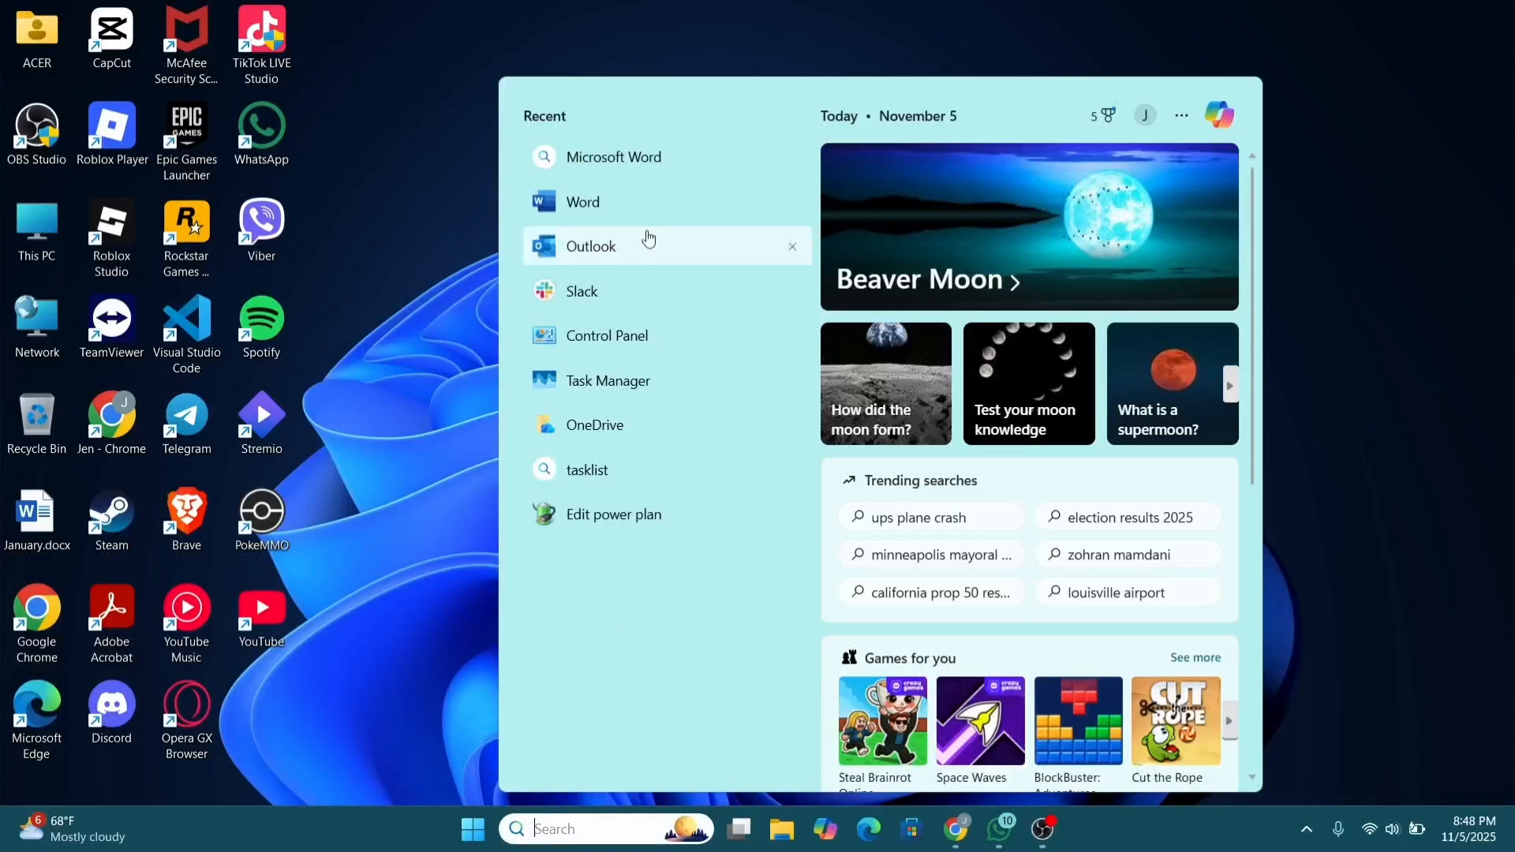
left_click(627, 207)
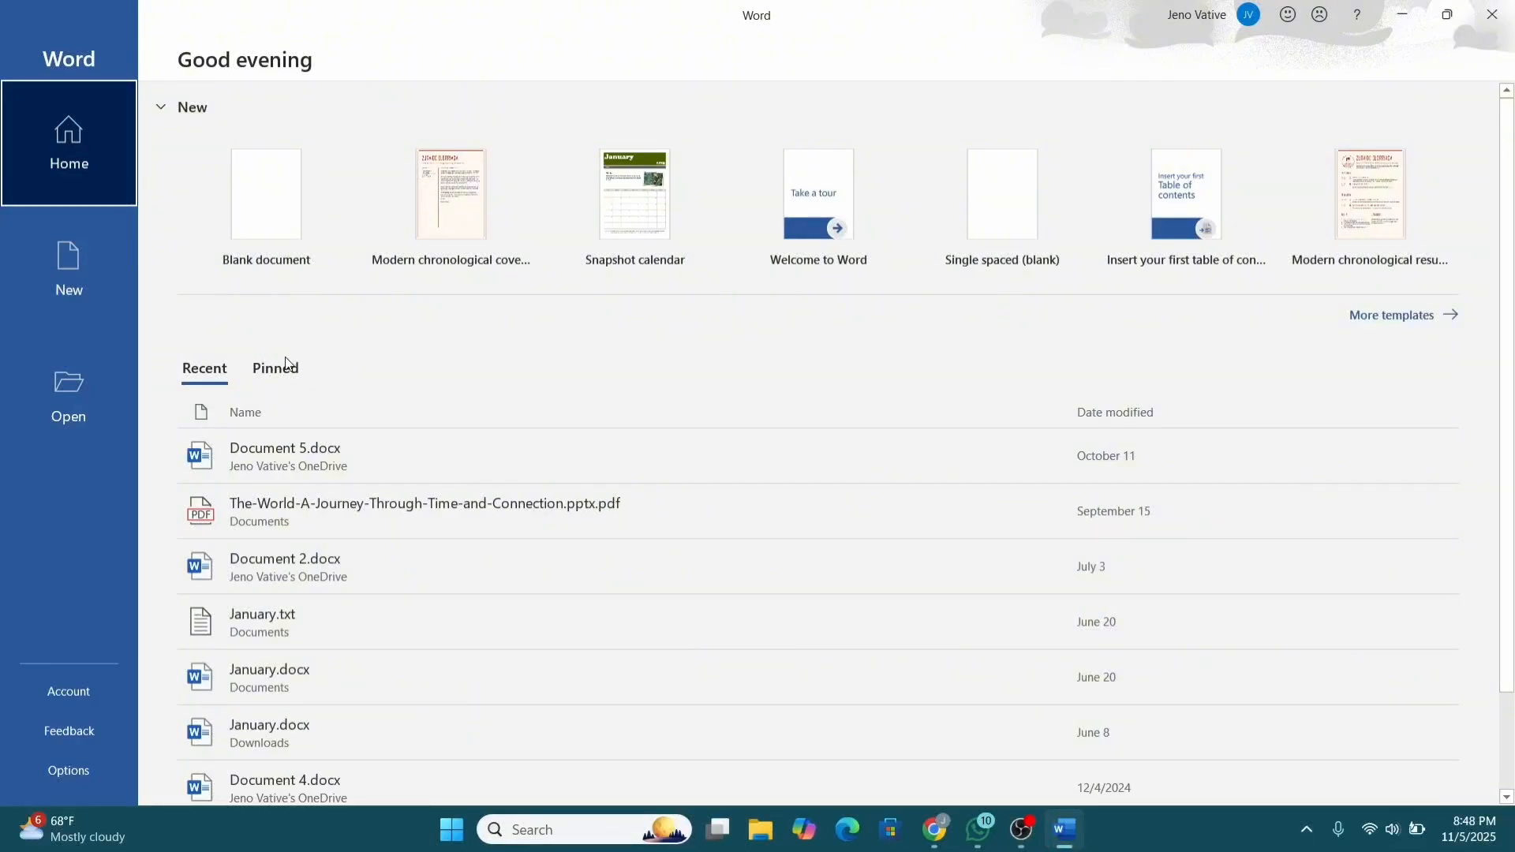
left_click(247, 191)
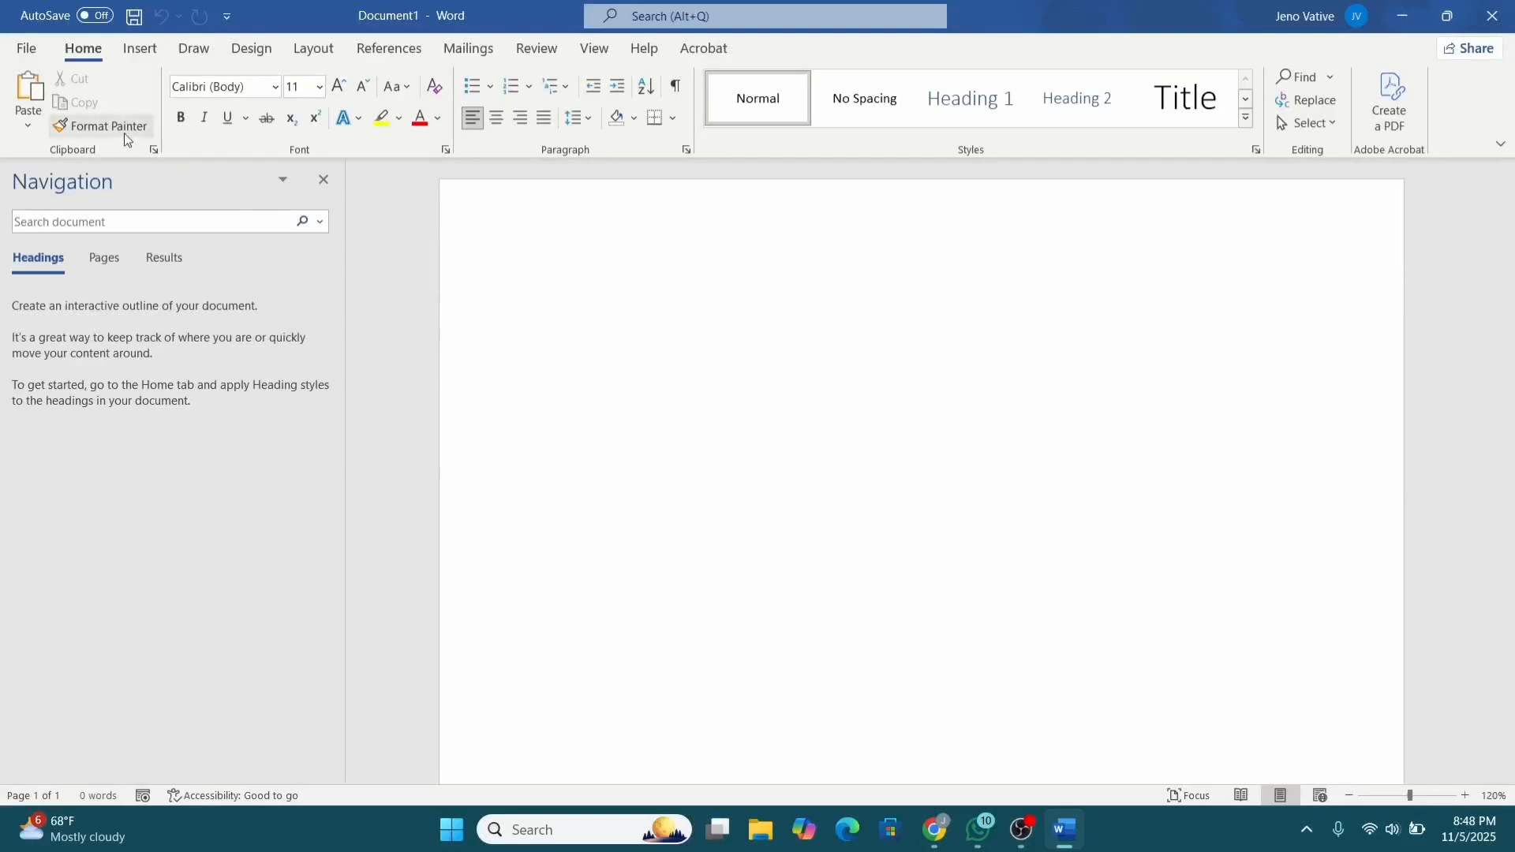
Step: Enable the Developer tab in Word's ribbon customization options
left_click(26, 49)
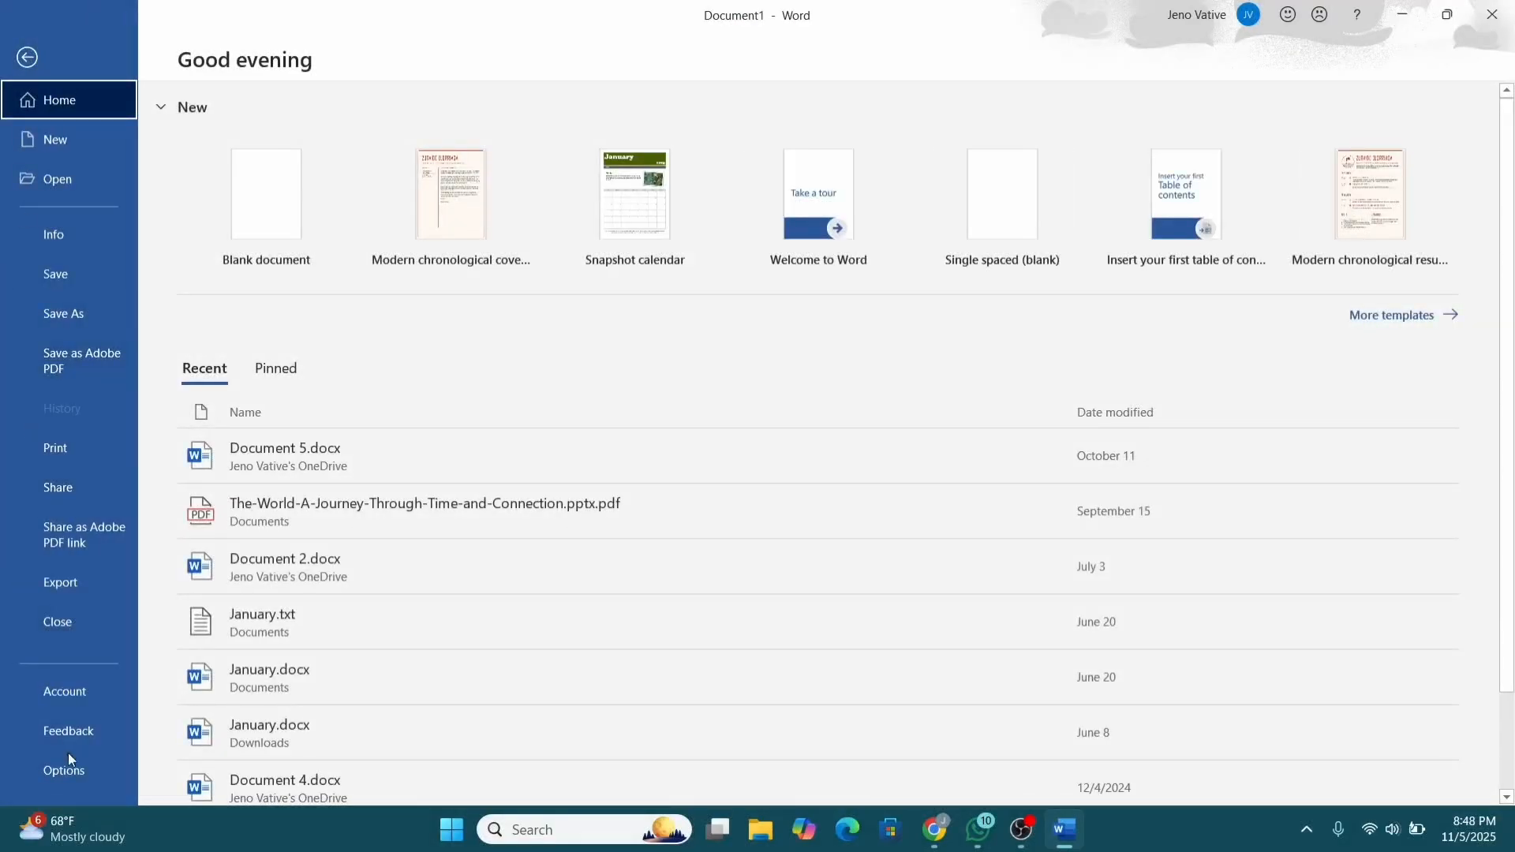
left_click(68, 778)
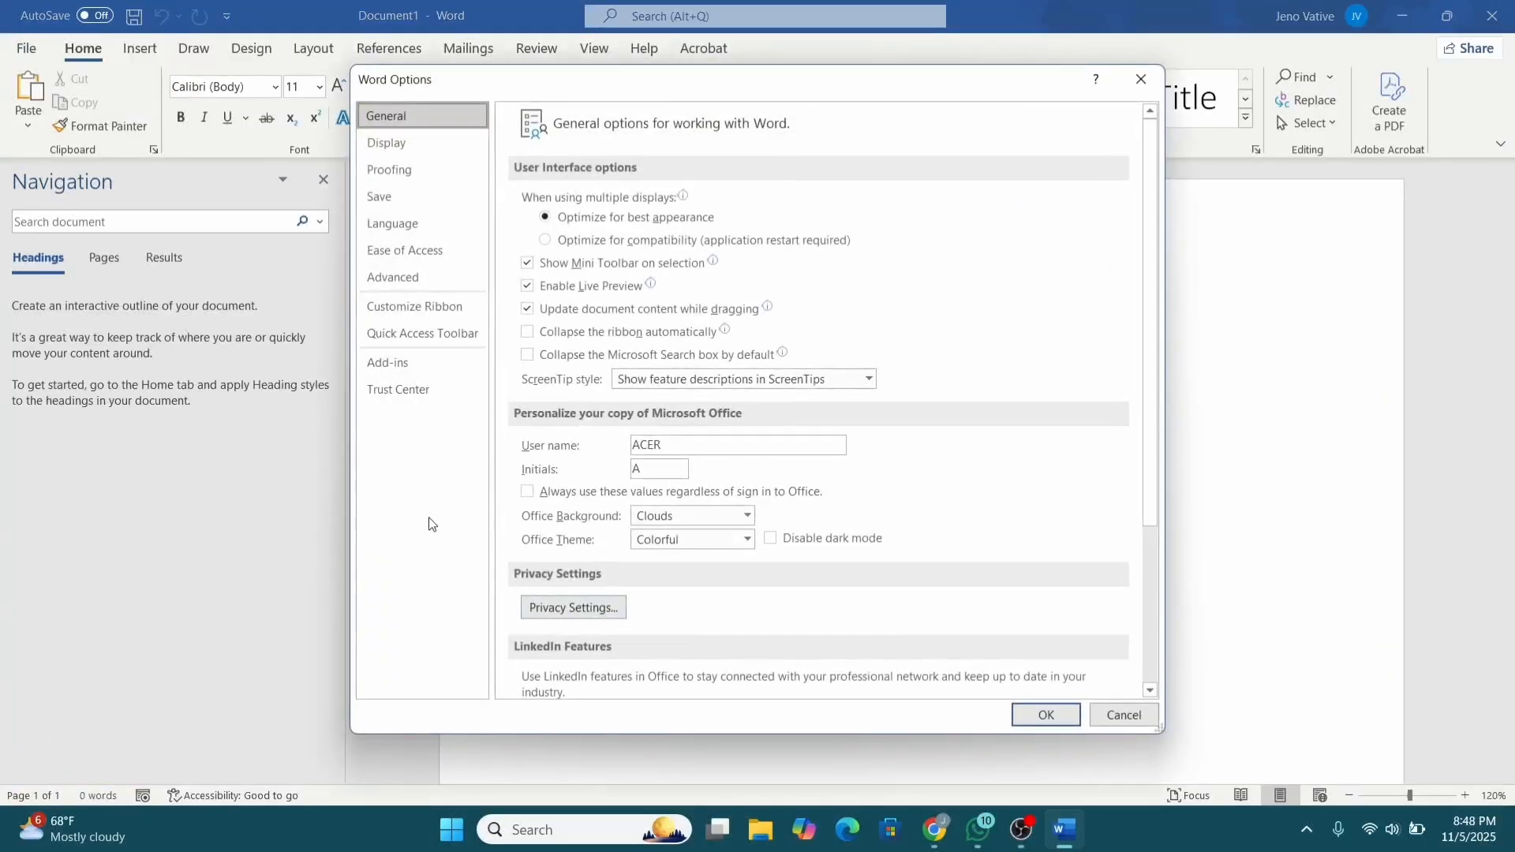
left_click(425, 312)
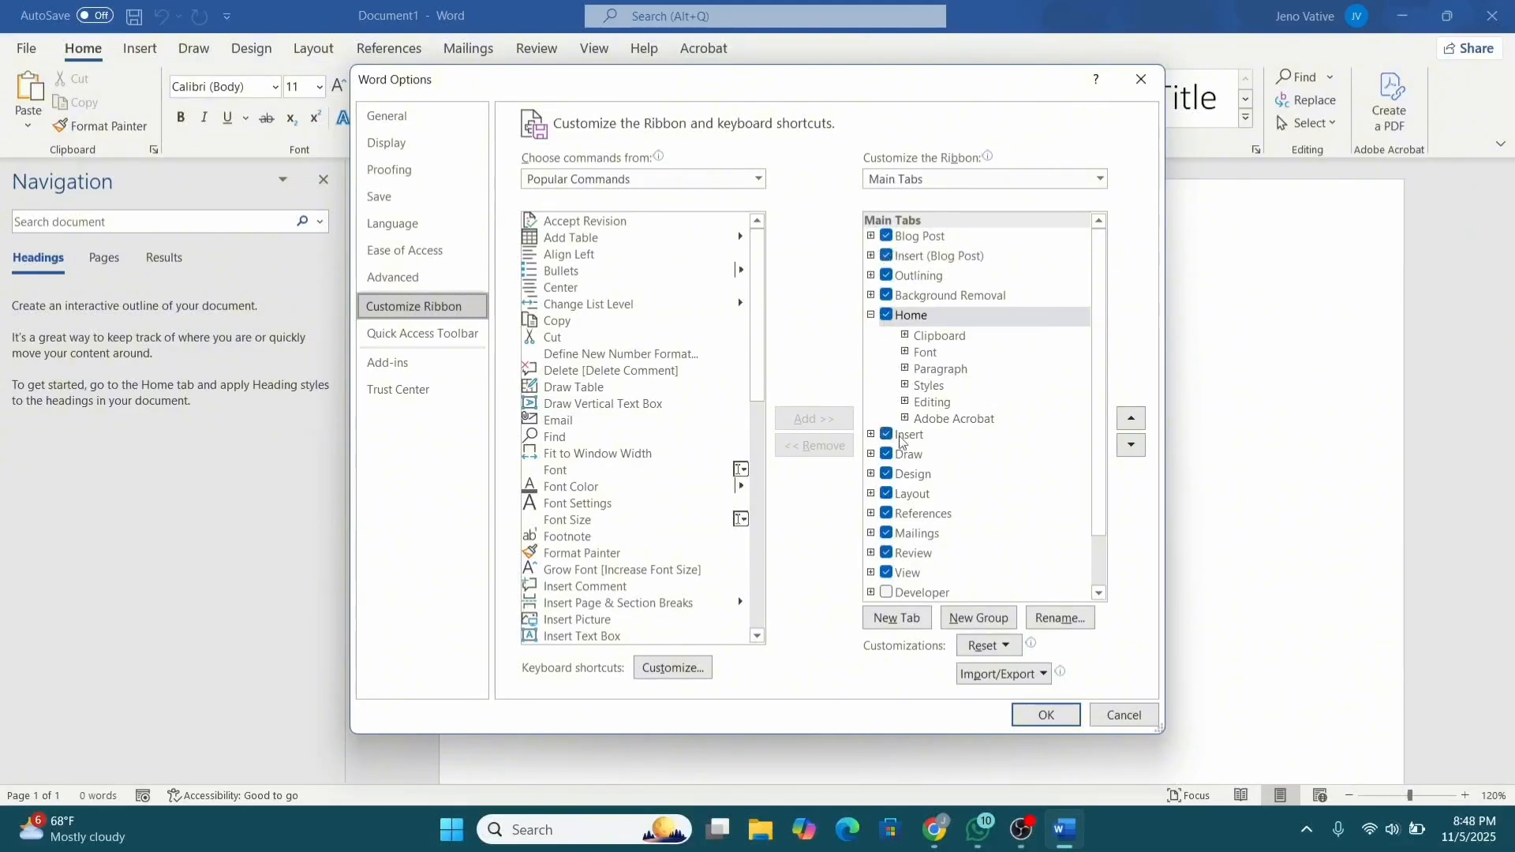
left_click(887, 593)
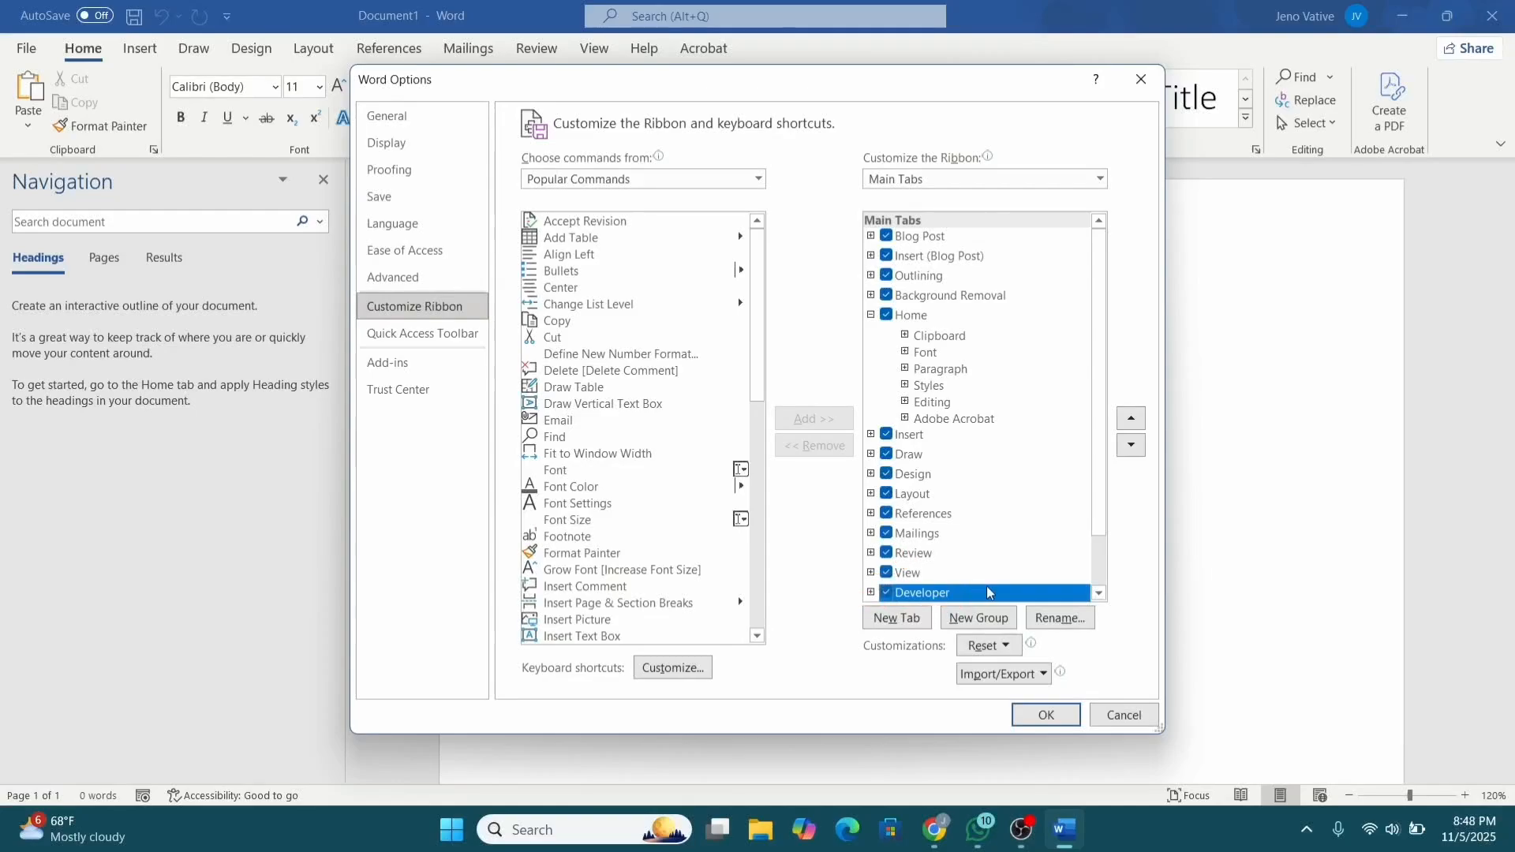
scroll(988, 593, "down", 1)
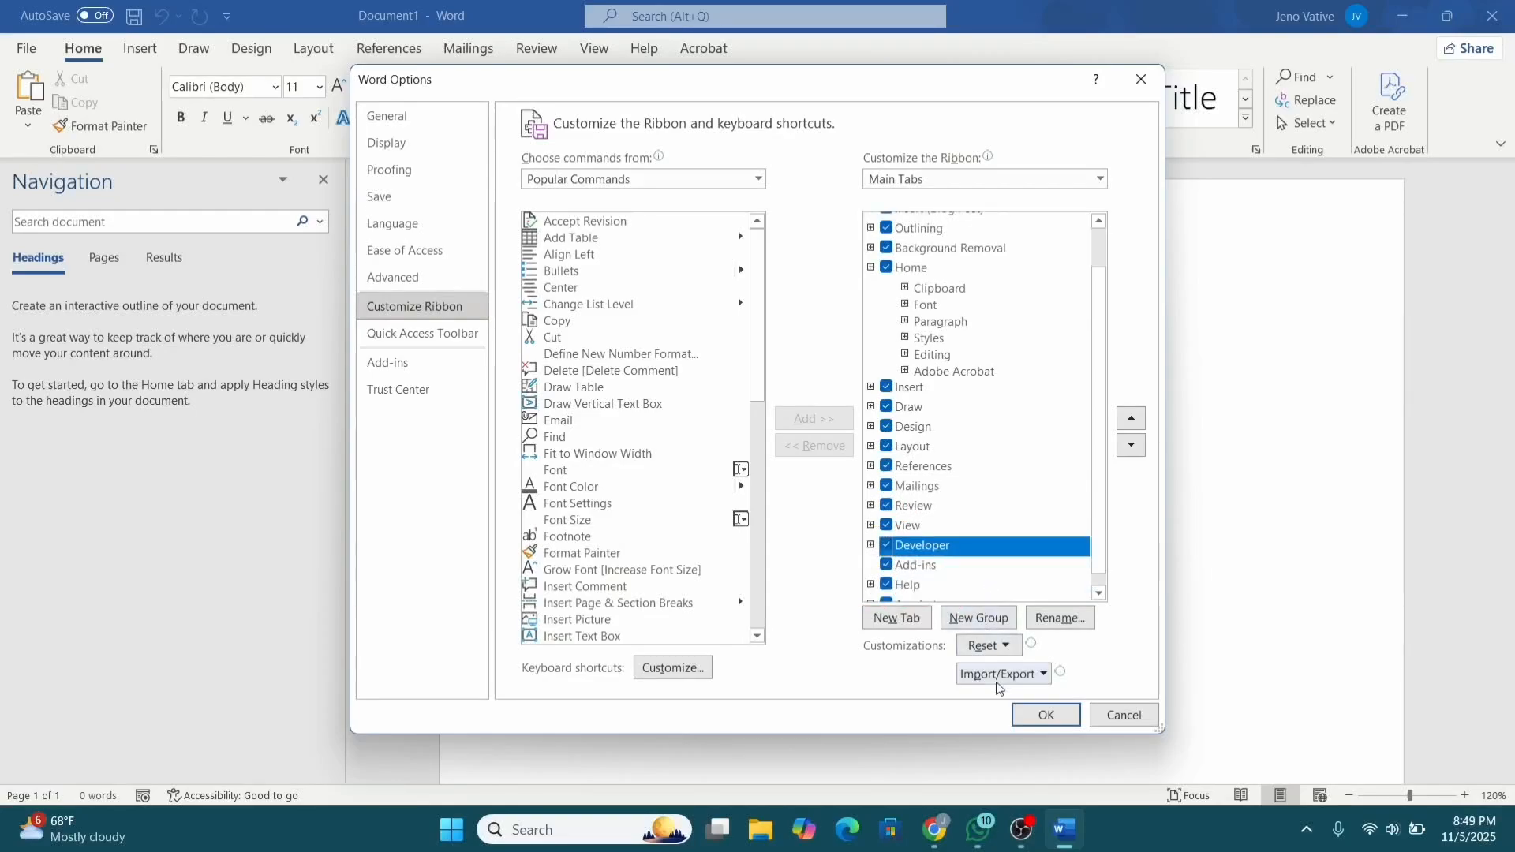
left_click(1043, 724)
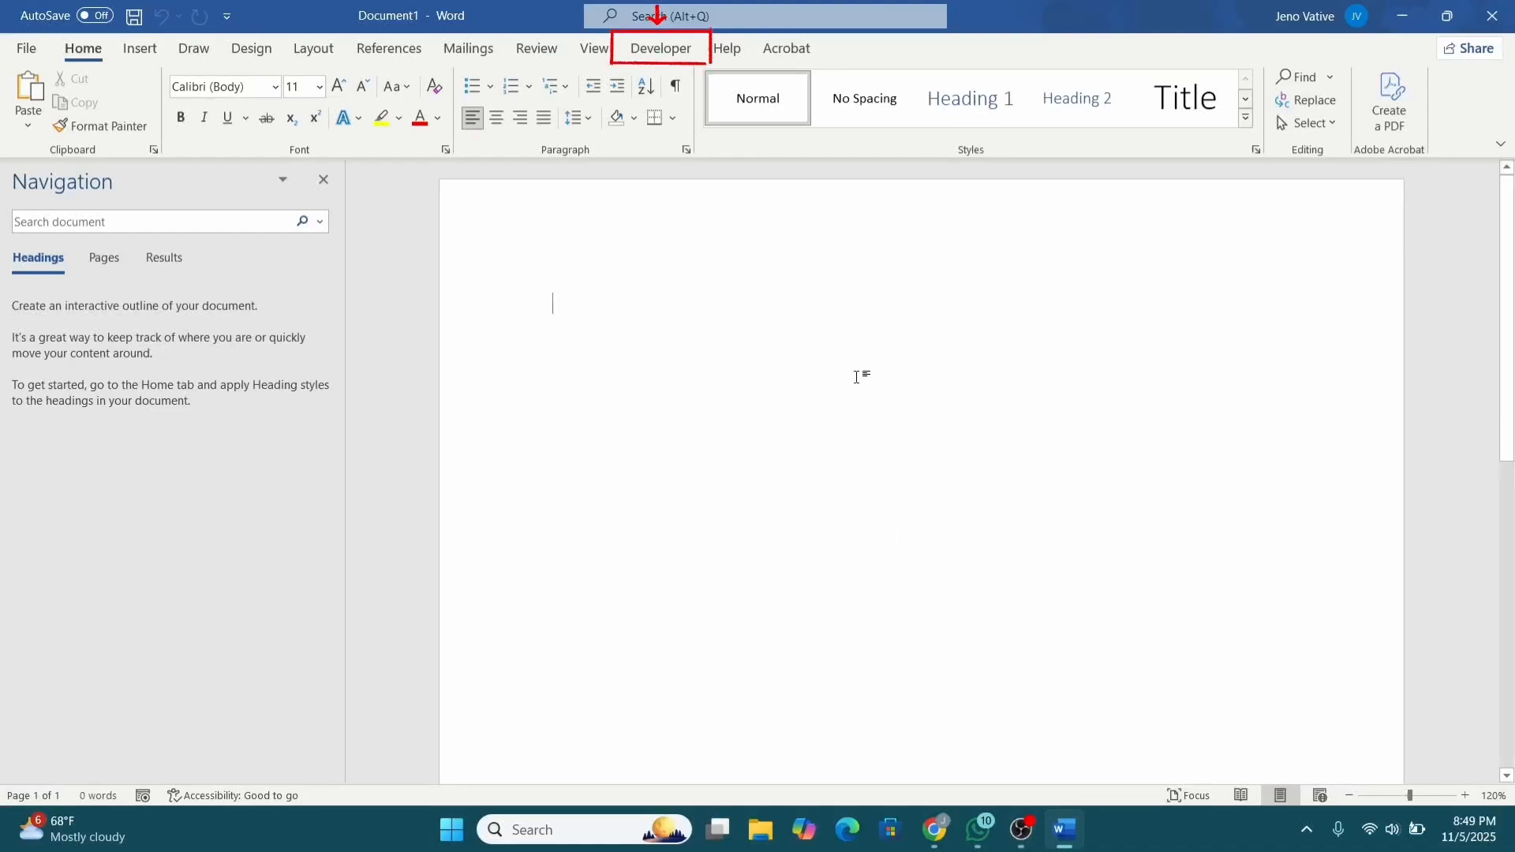
Step: Enter "++" on the first line of the document and insert a check box content control after it
left_click(690, 48)
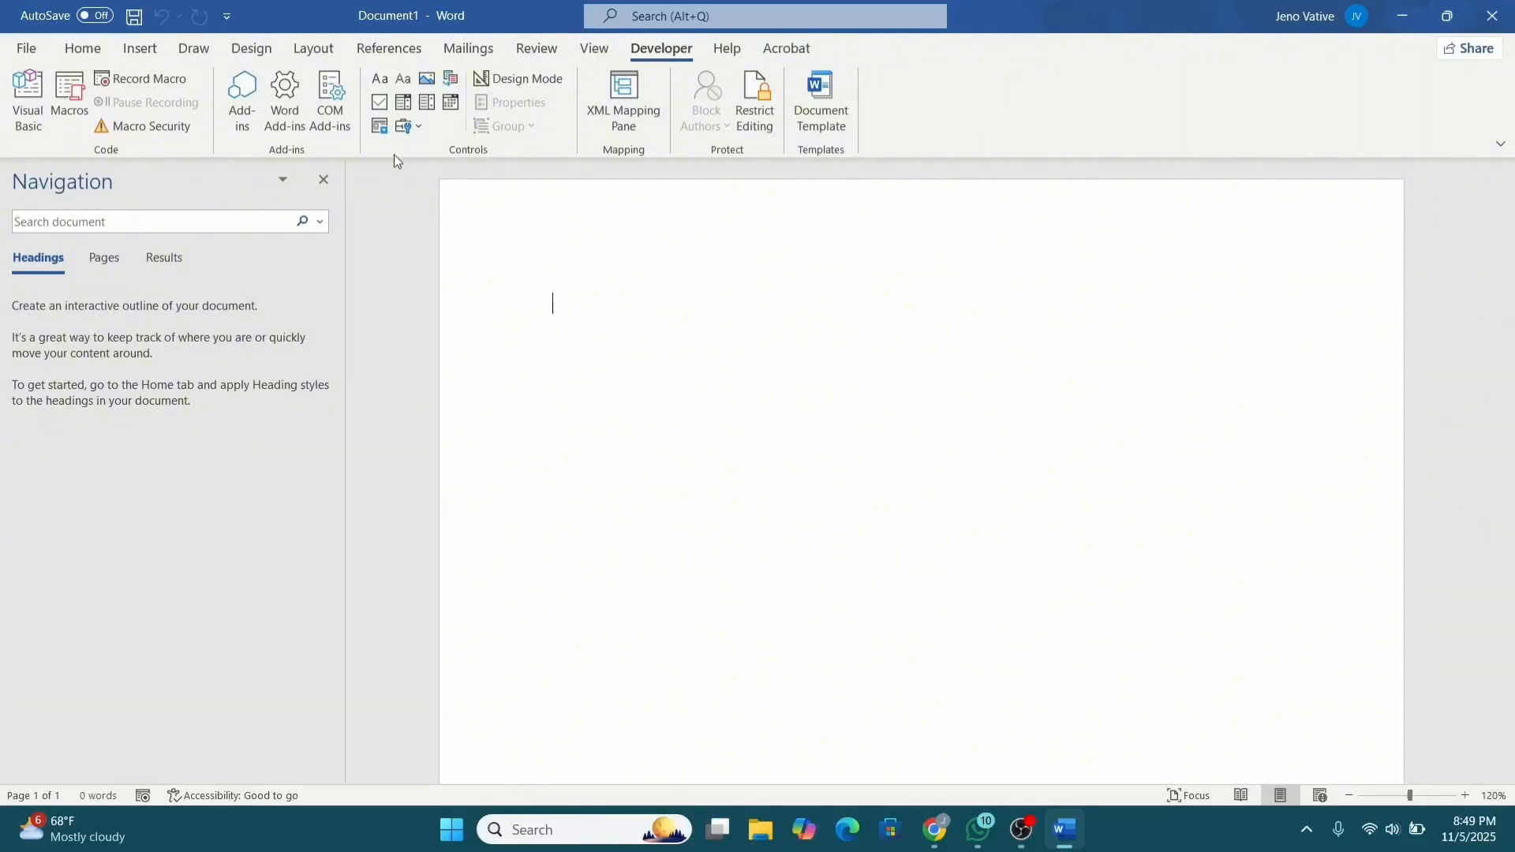
type("++")
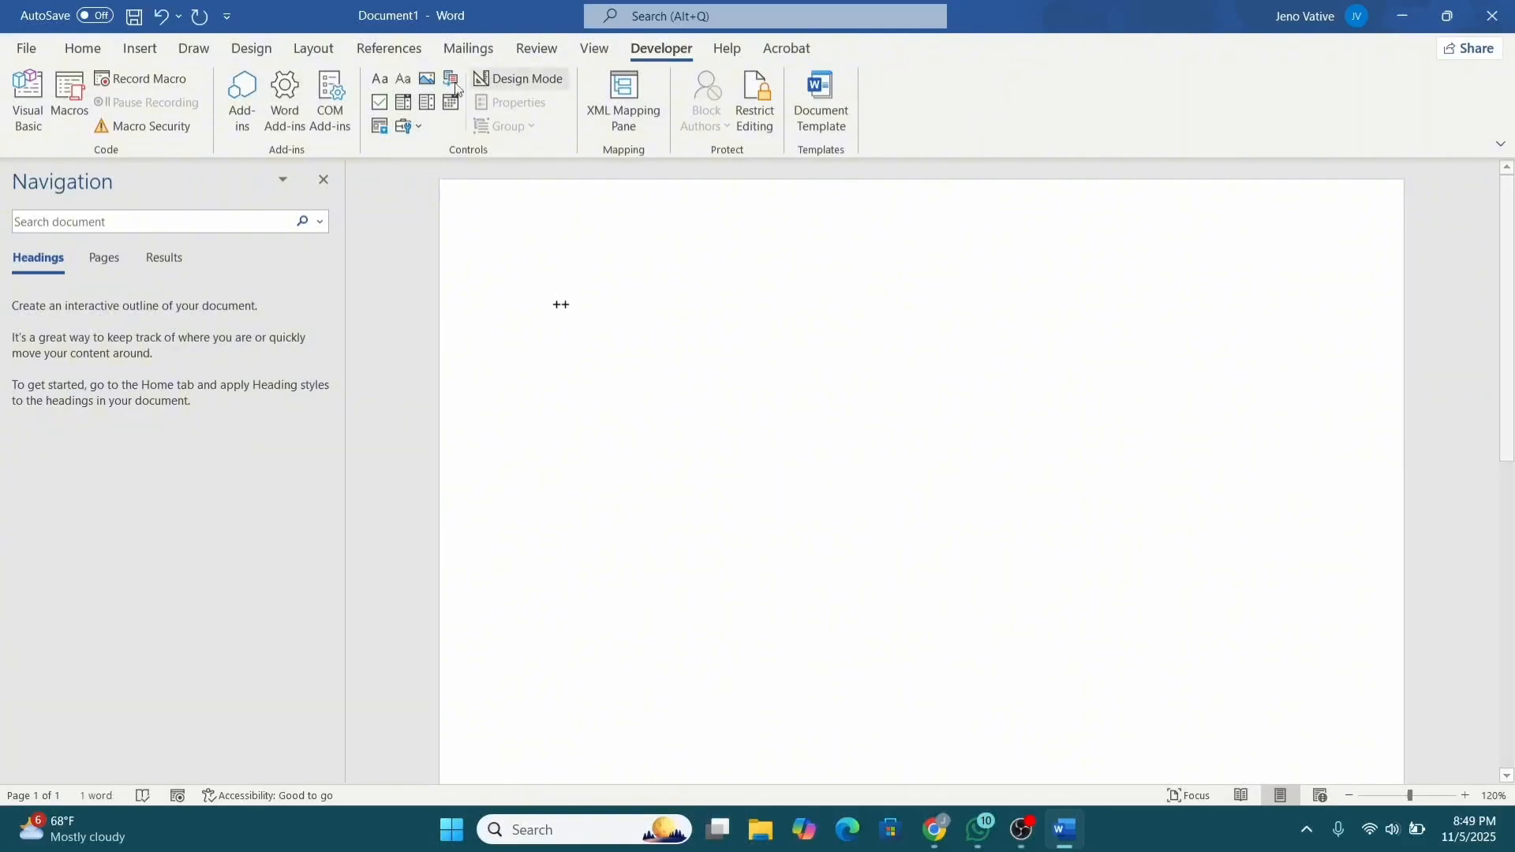
left_click(373, 110)
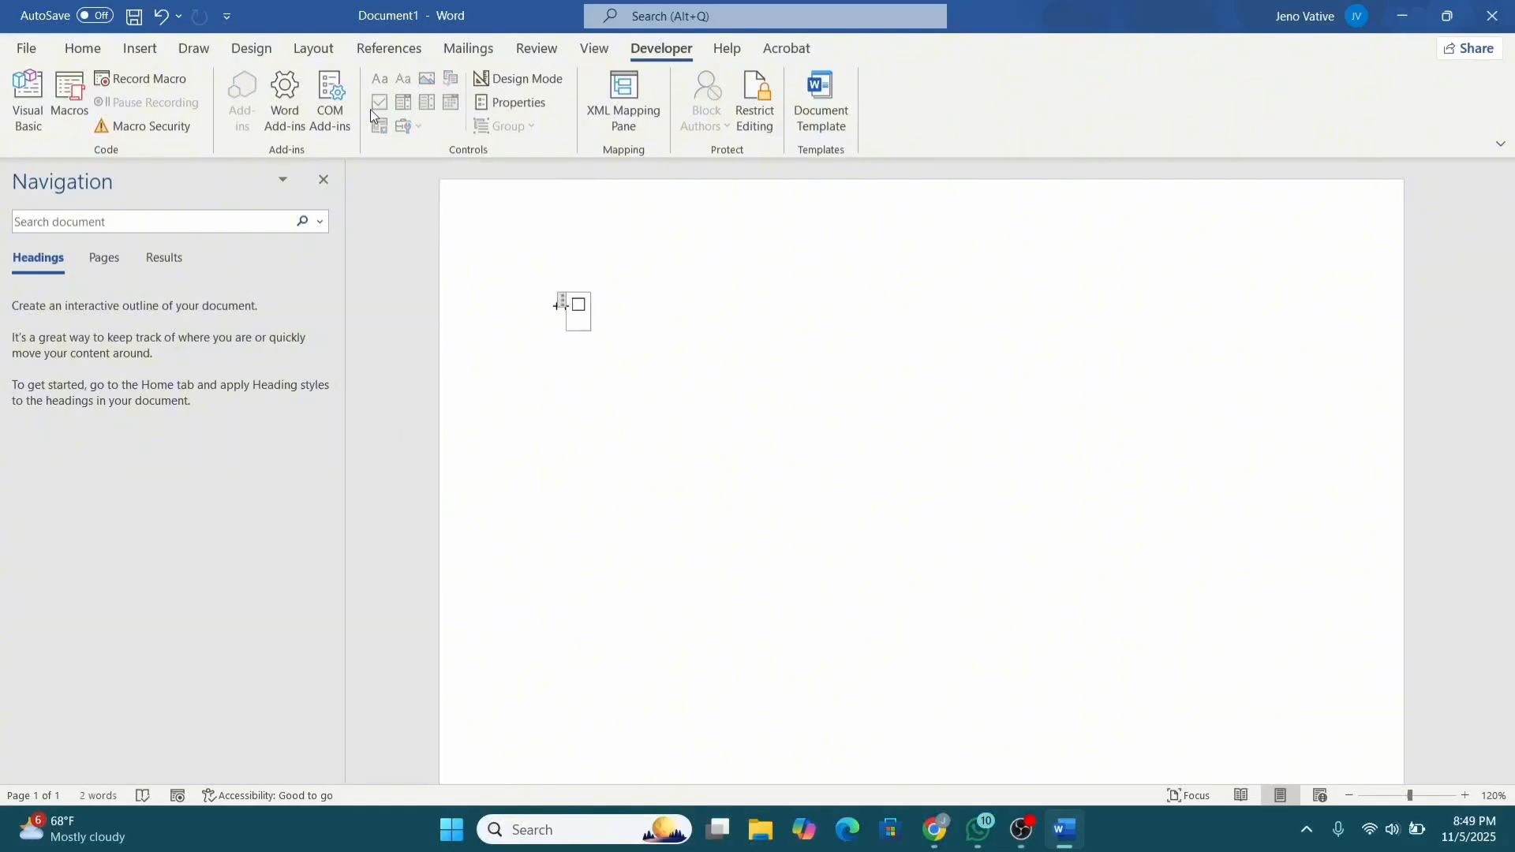
Step: Toggle the new check box on and off as a test, leaving it checked
left_click(584, 310)
left_click(582, 311)
key("ctrl+z")
key("ctrl+y")
left_click(580, 303)
key("shift+Left")
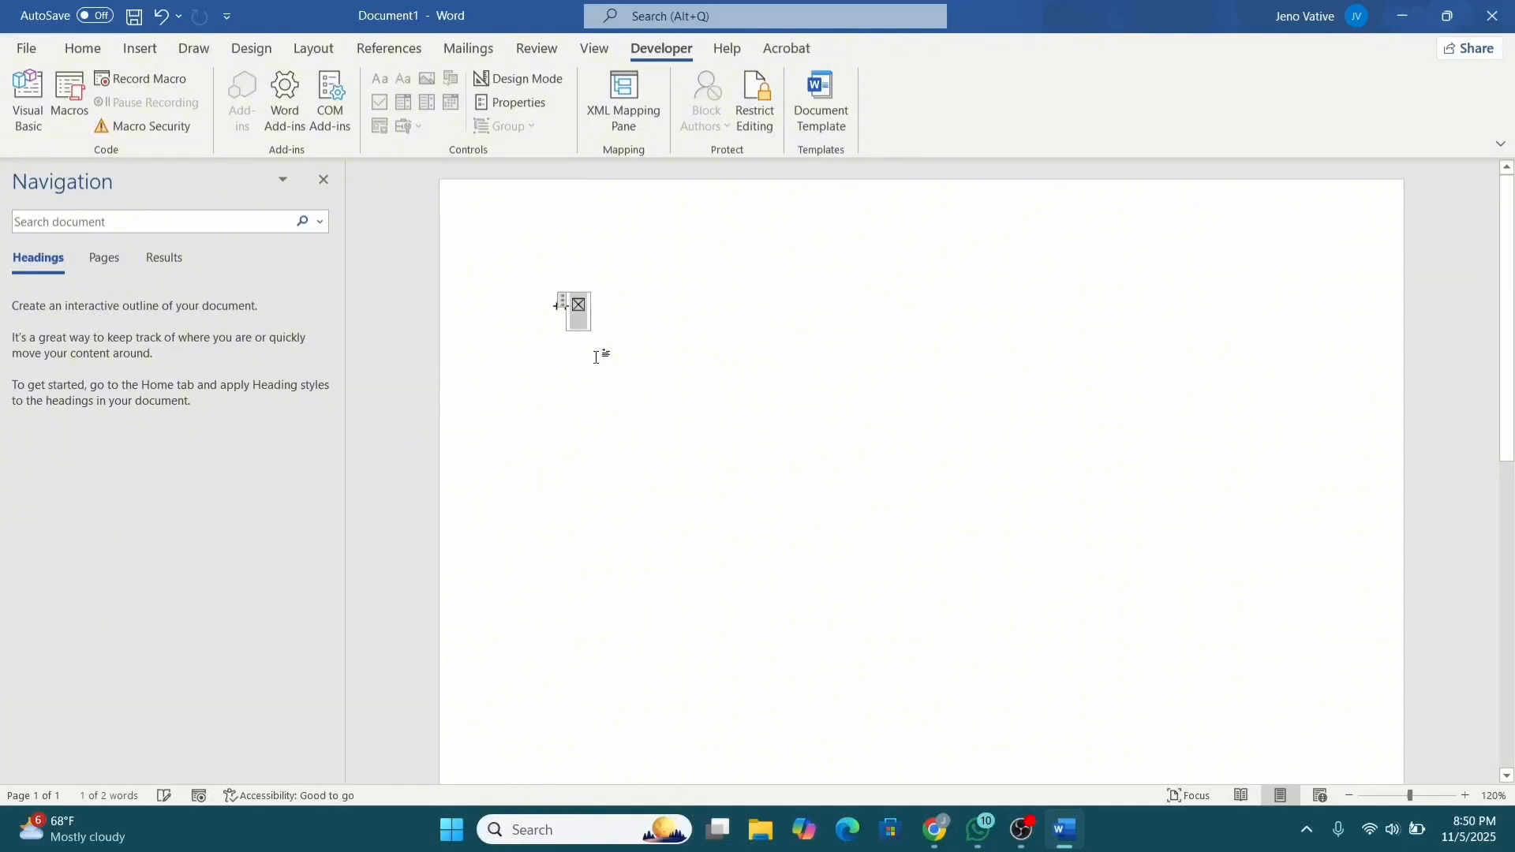
Step: Insert two more check box content controls on the same line, after the checked one
left_click(636, 300)
type("v")
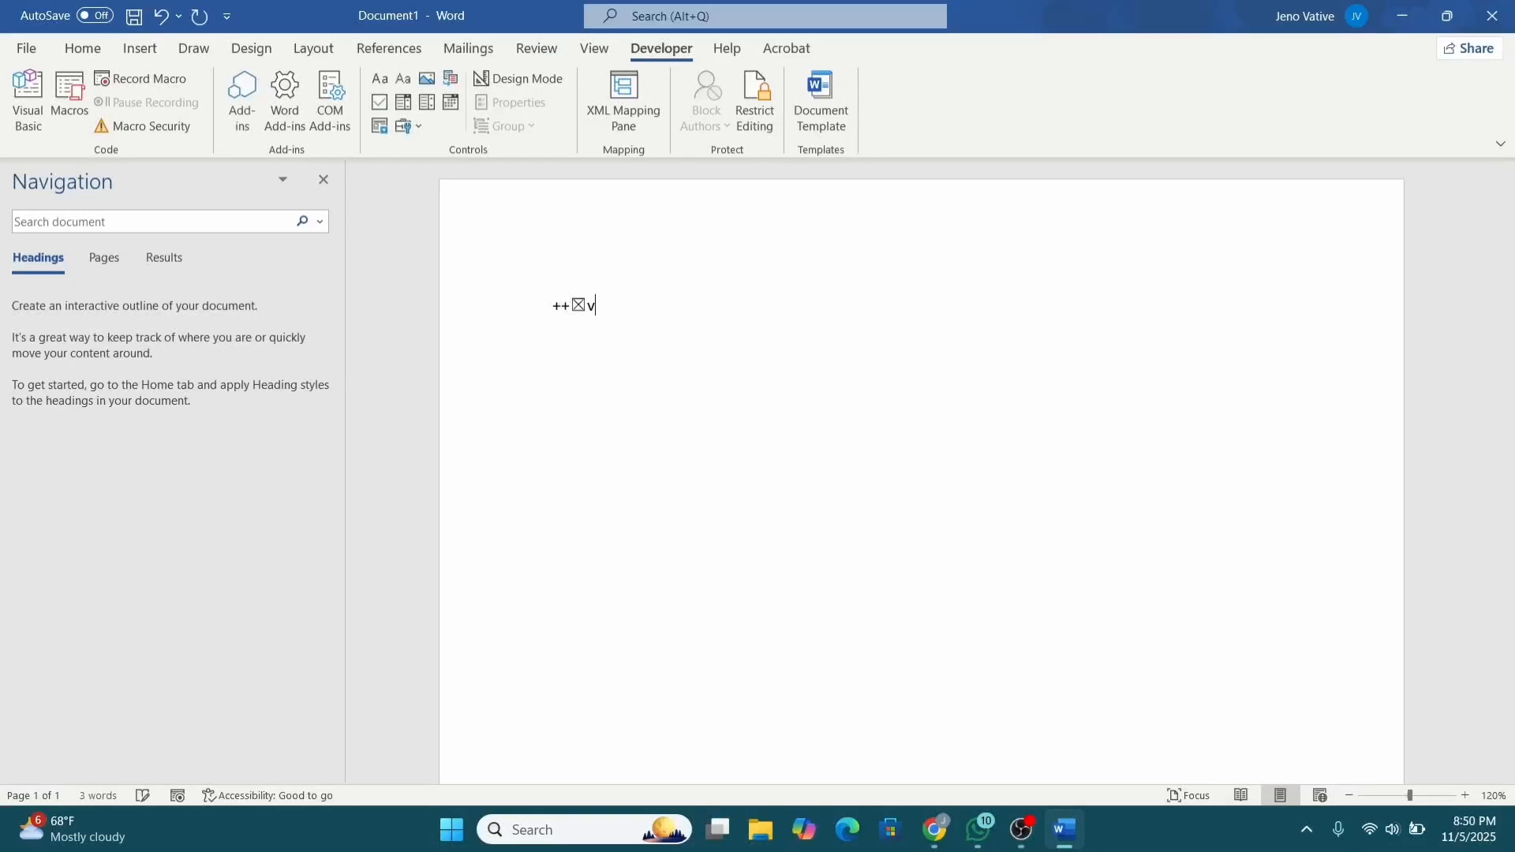
key("BackSpace")
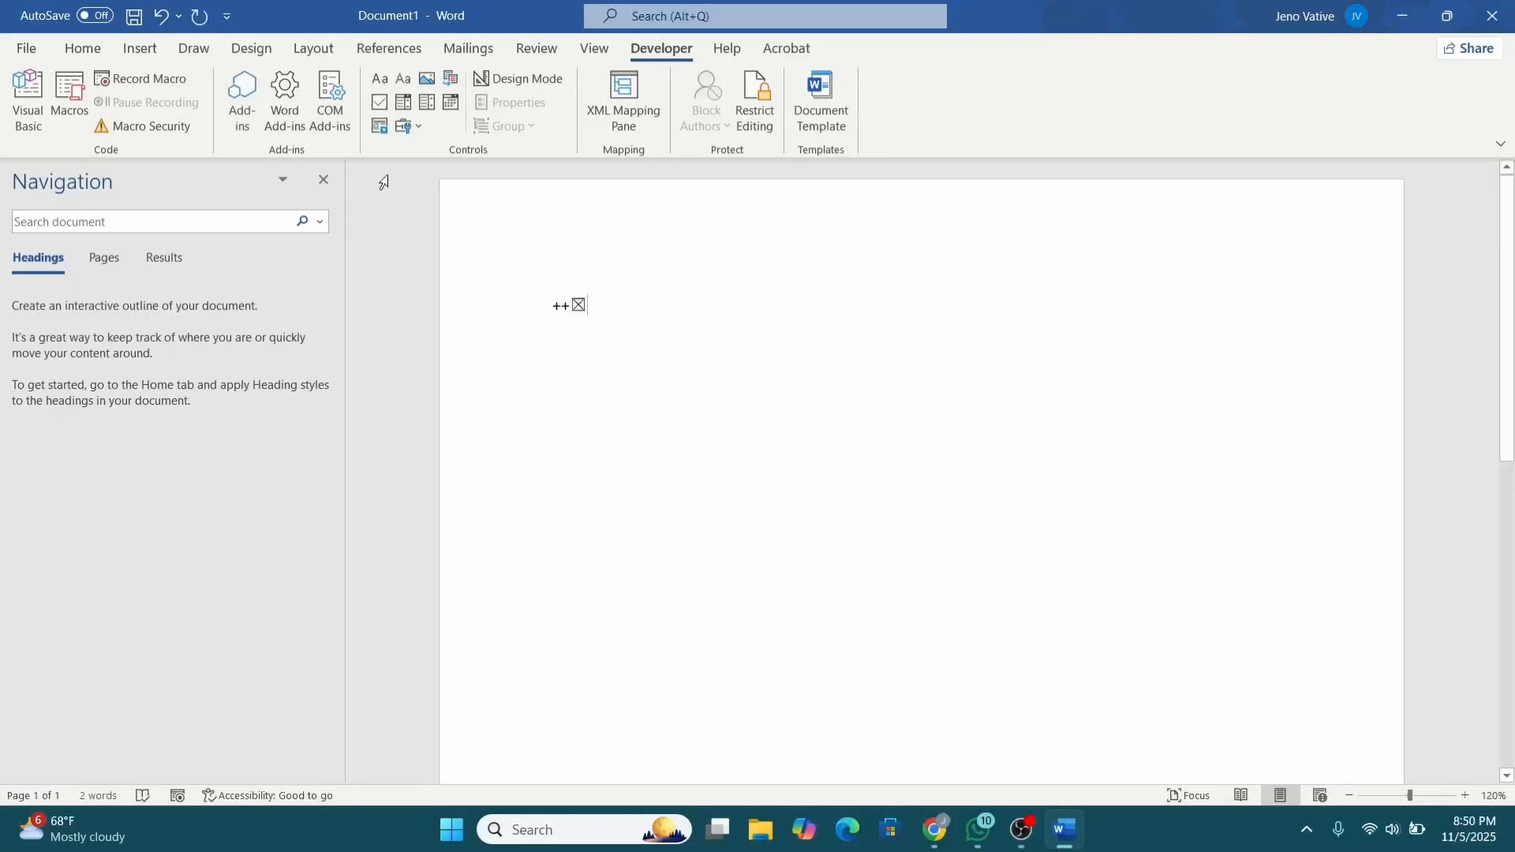
left_click(380, 102)
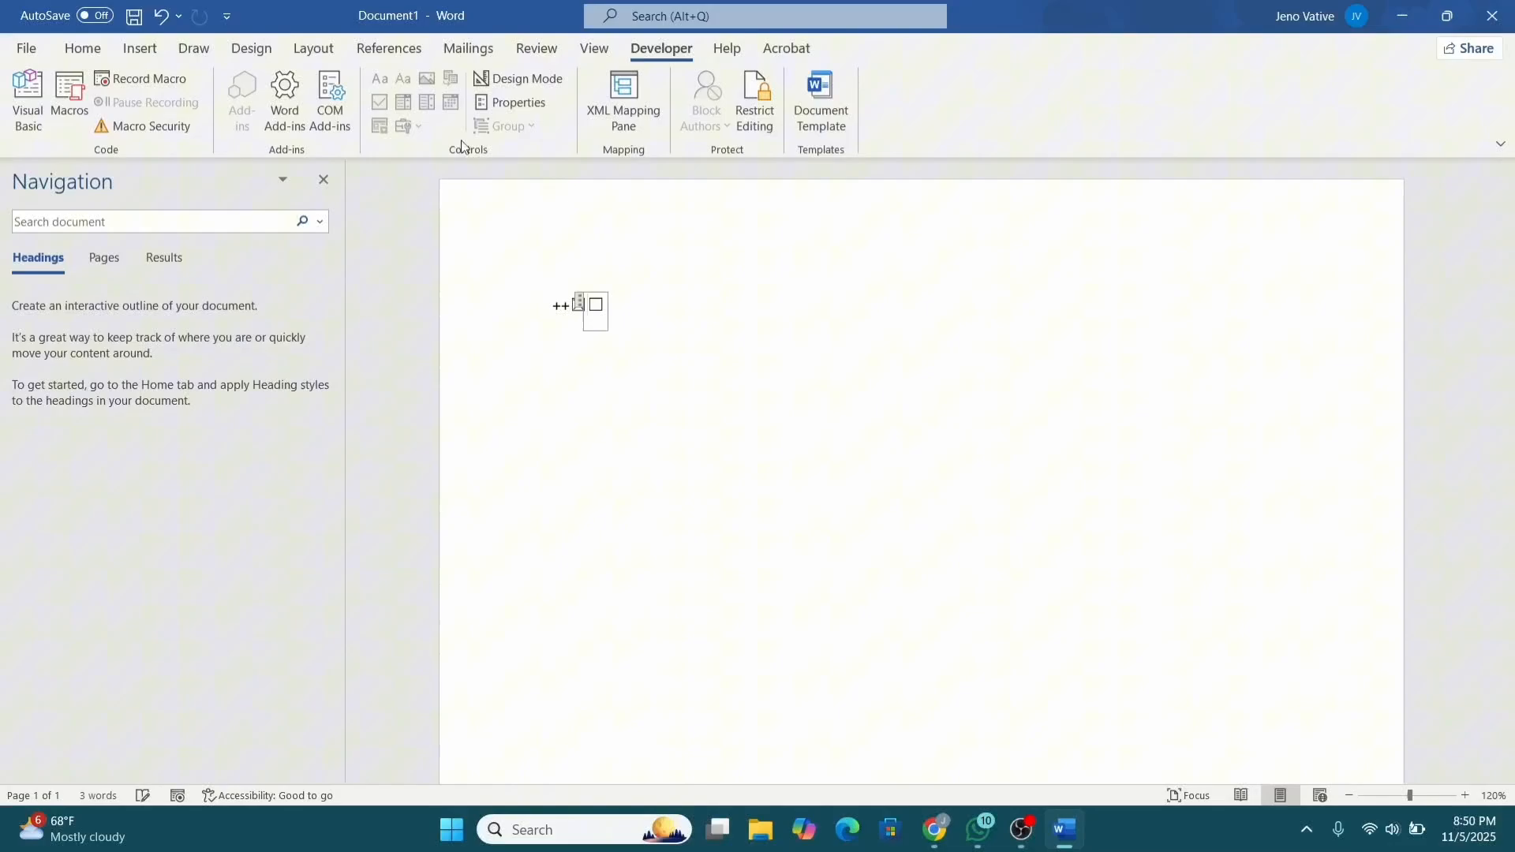
left_click(629, 295)
left_click(380, 103)
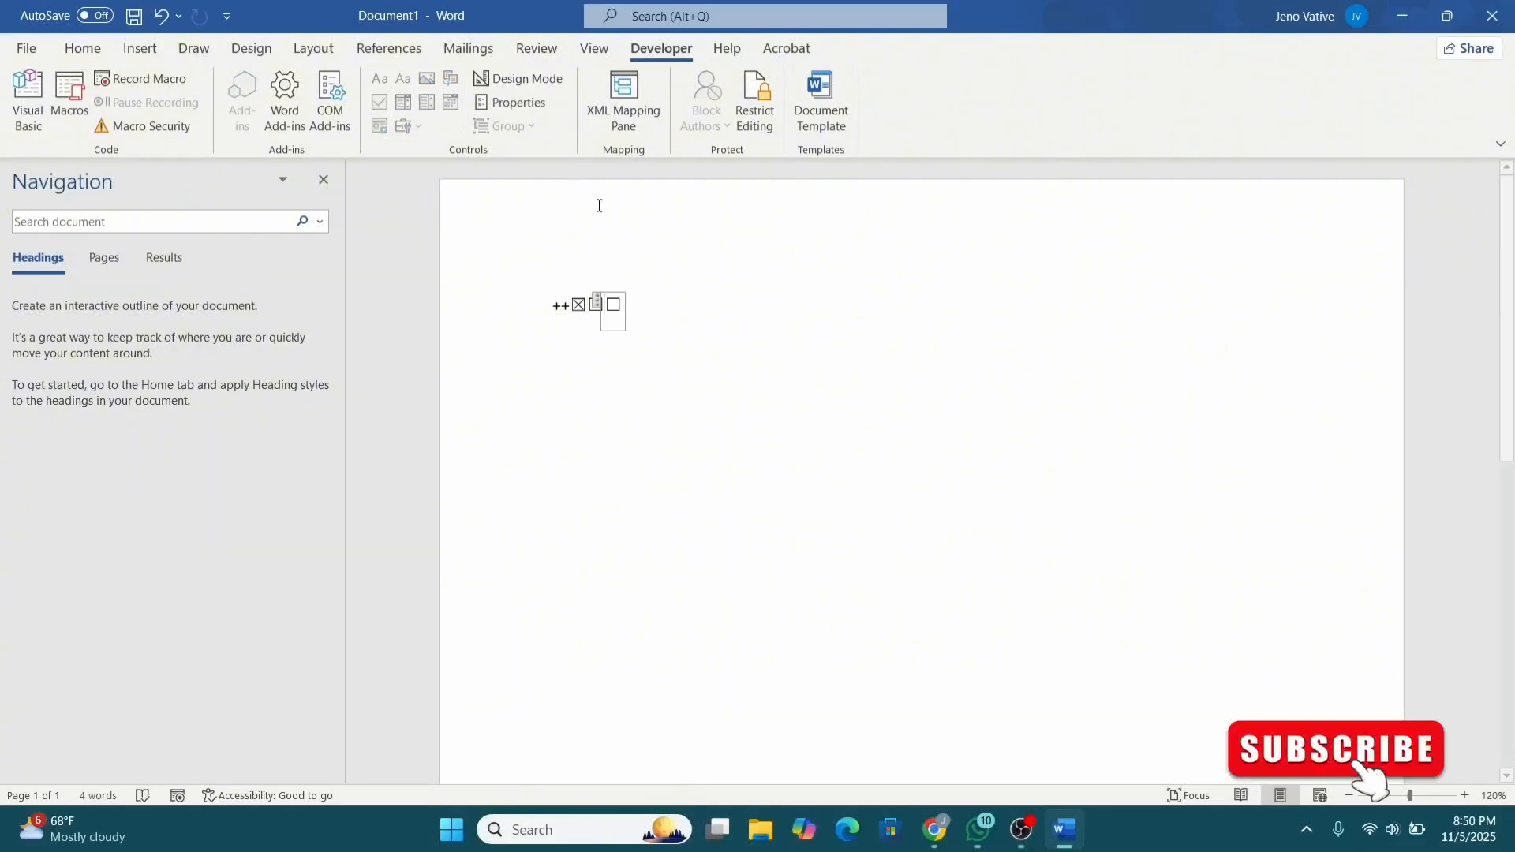
Step: Label the first line of check boxes with the text "task 1"
left_click(667, 327)
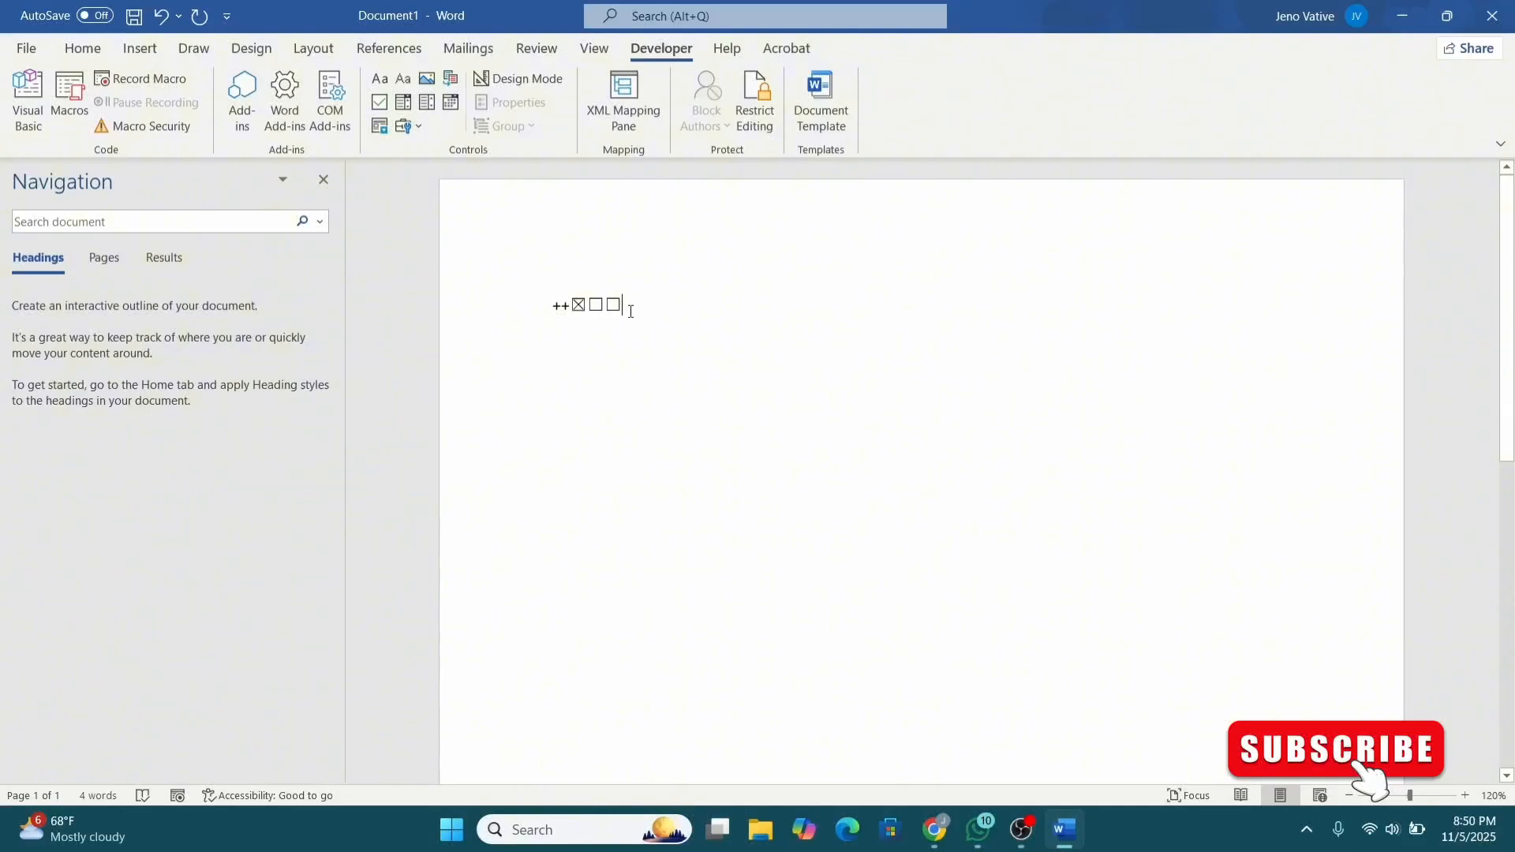
type("tas")
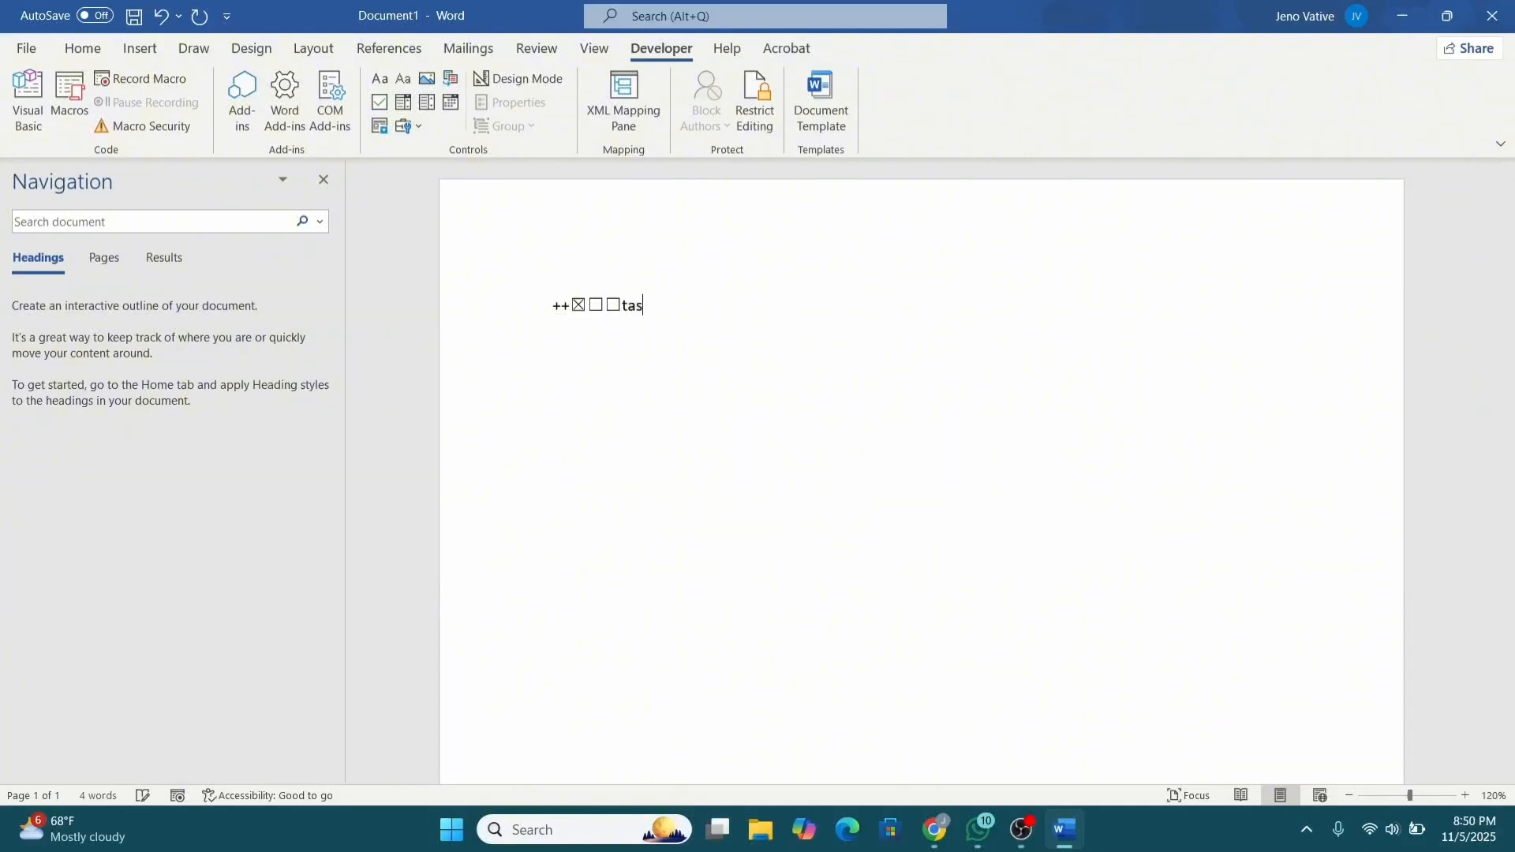
type("k 1")
Step: Add a second line with a check box content control followed by the text "task 2"
key("Return")
left_click(382, 102)
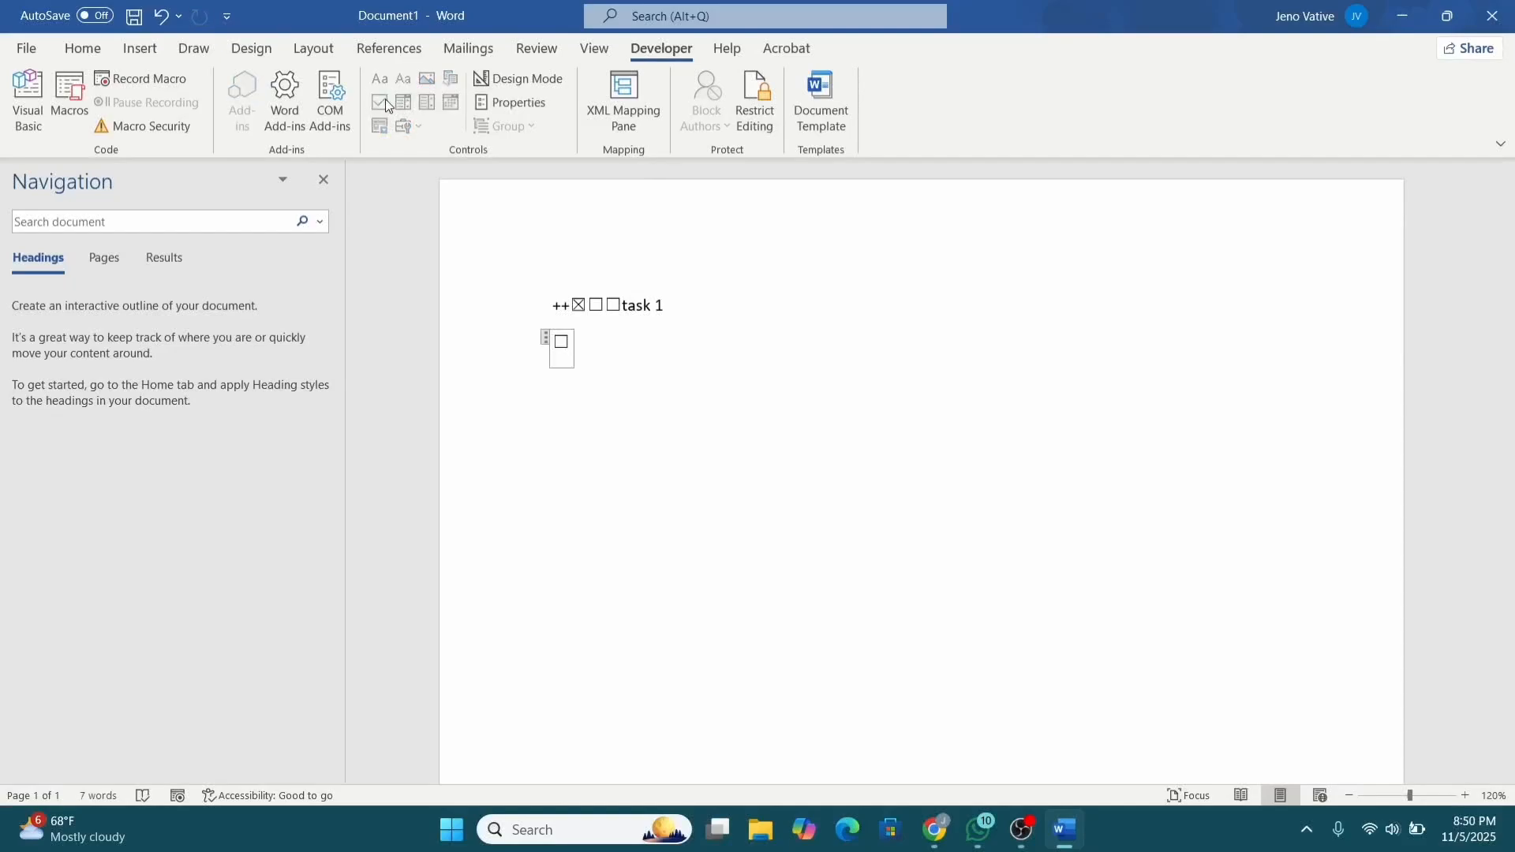
type("t")
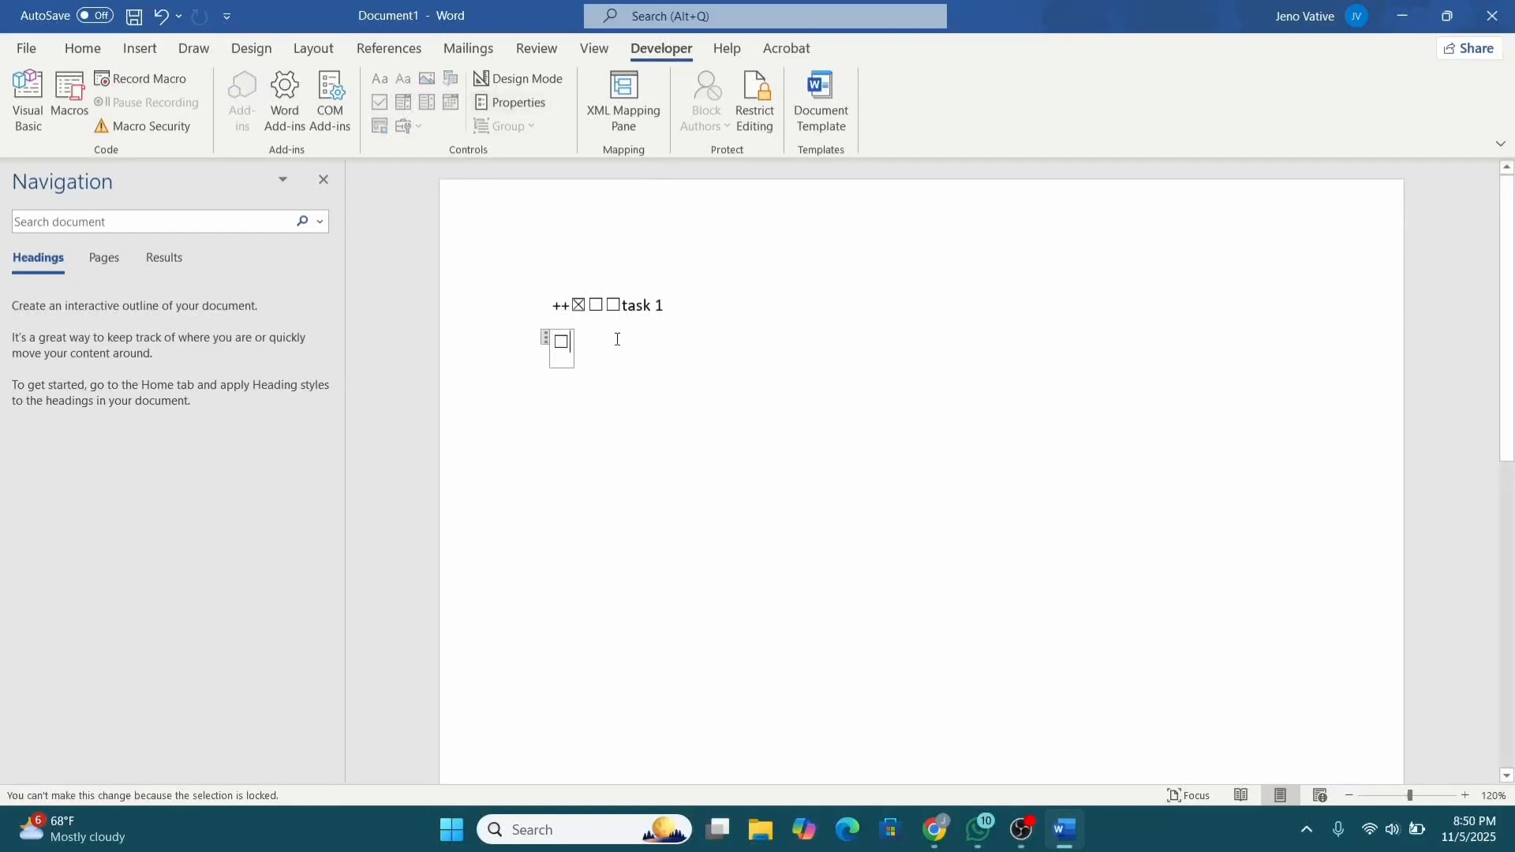
left_click(616, 339)
type("task 2")
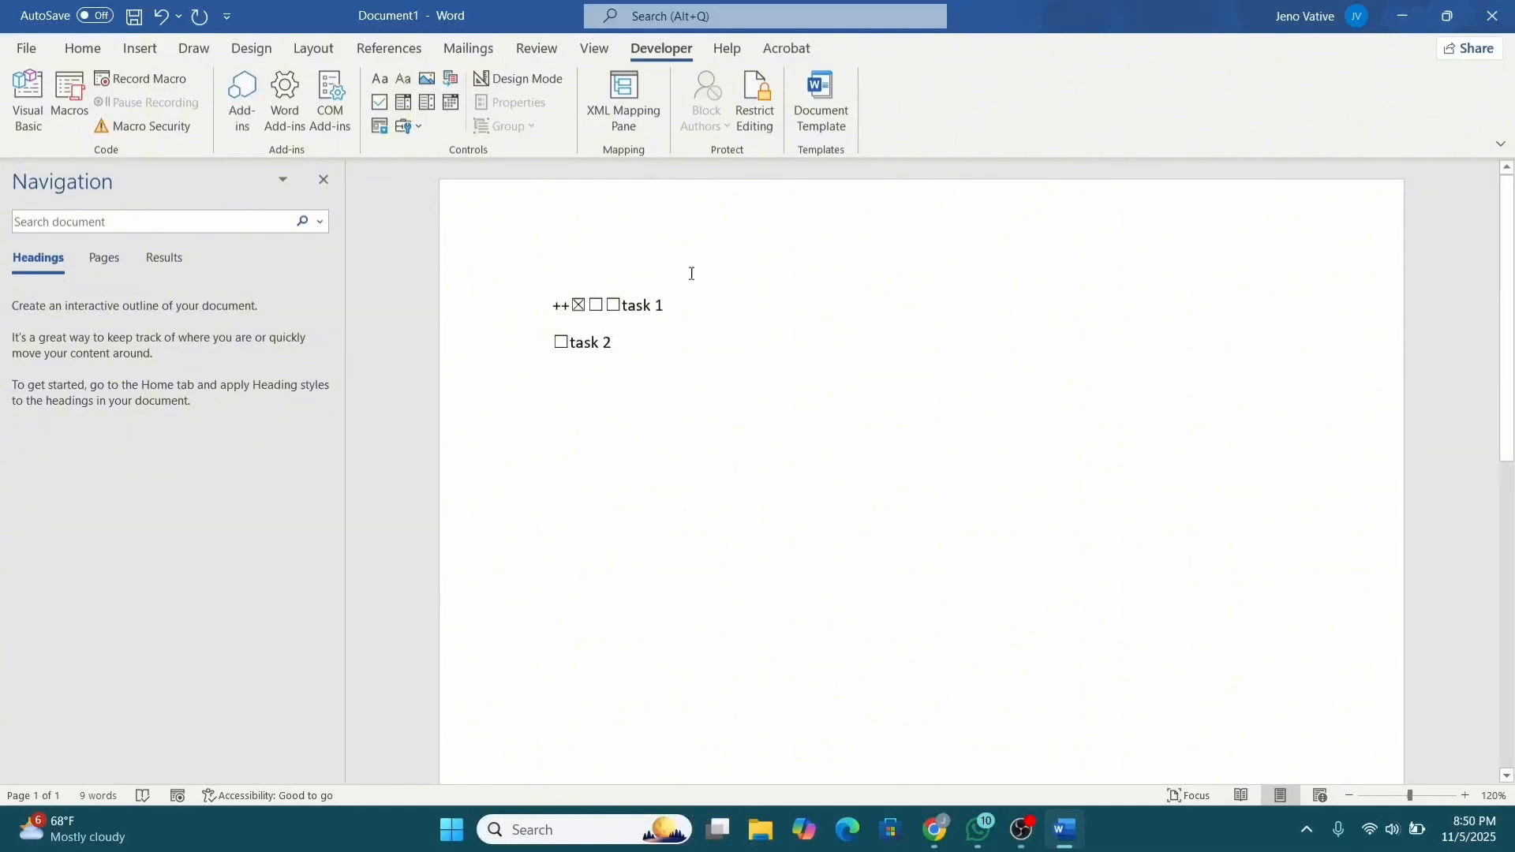
Step: Check the two unchecked boxes before "task 1" and the box before "task 2"
left_click(614, 304)
left_click(561, 342)
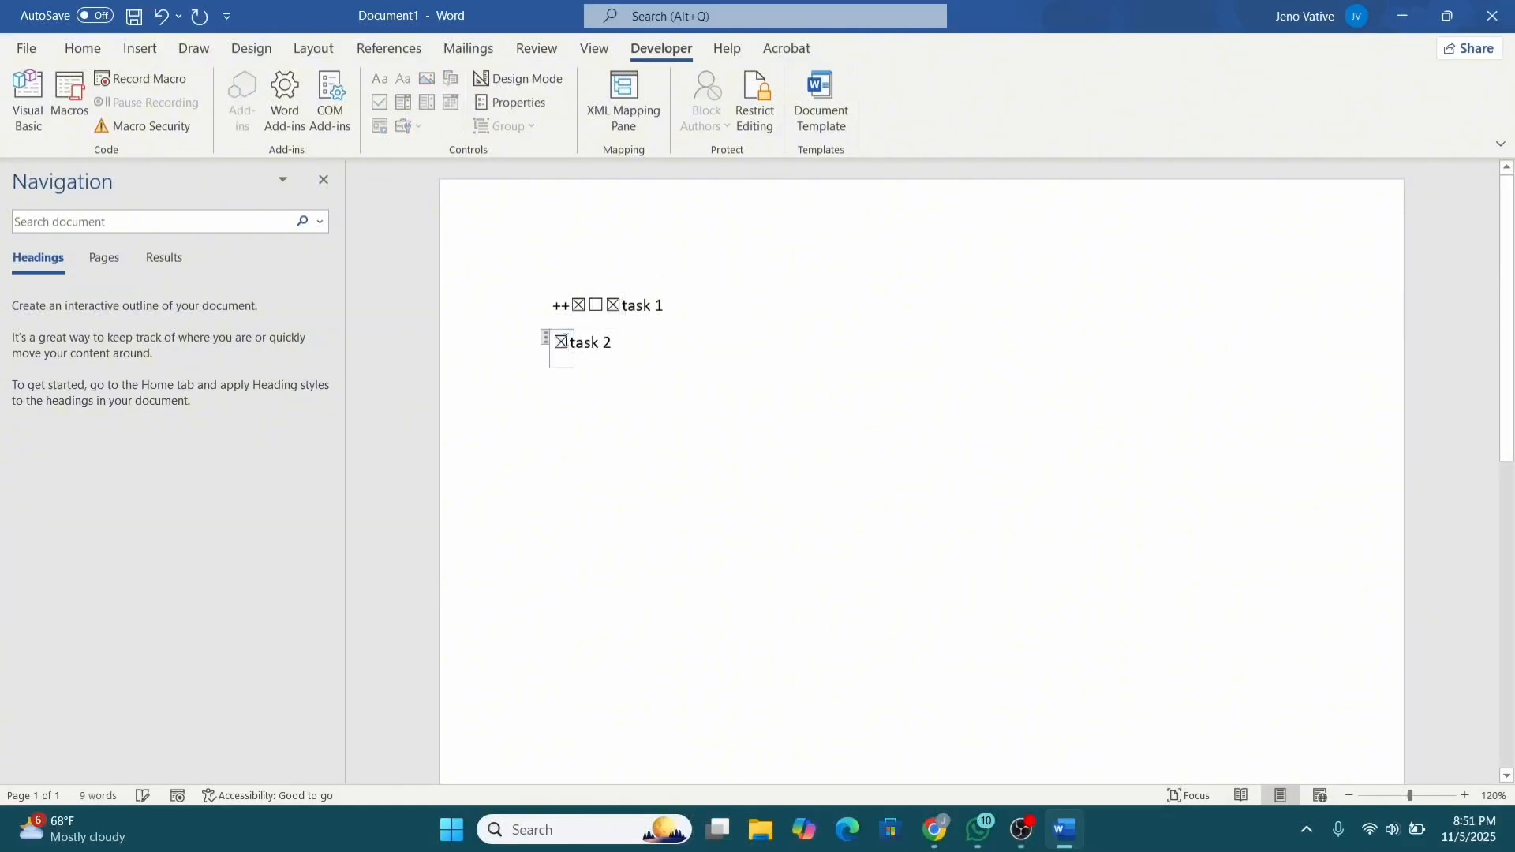
left_click(596, 301)
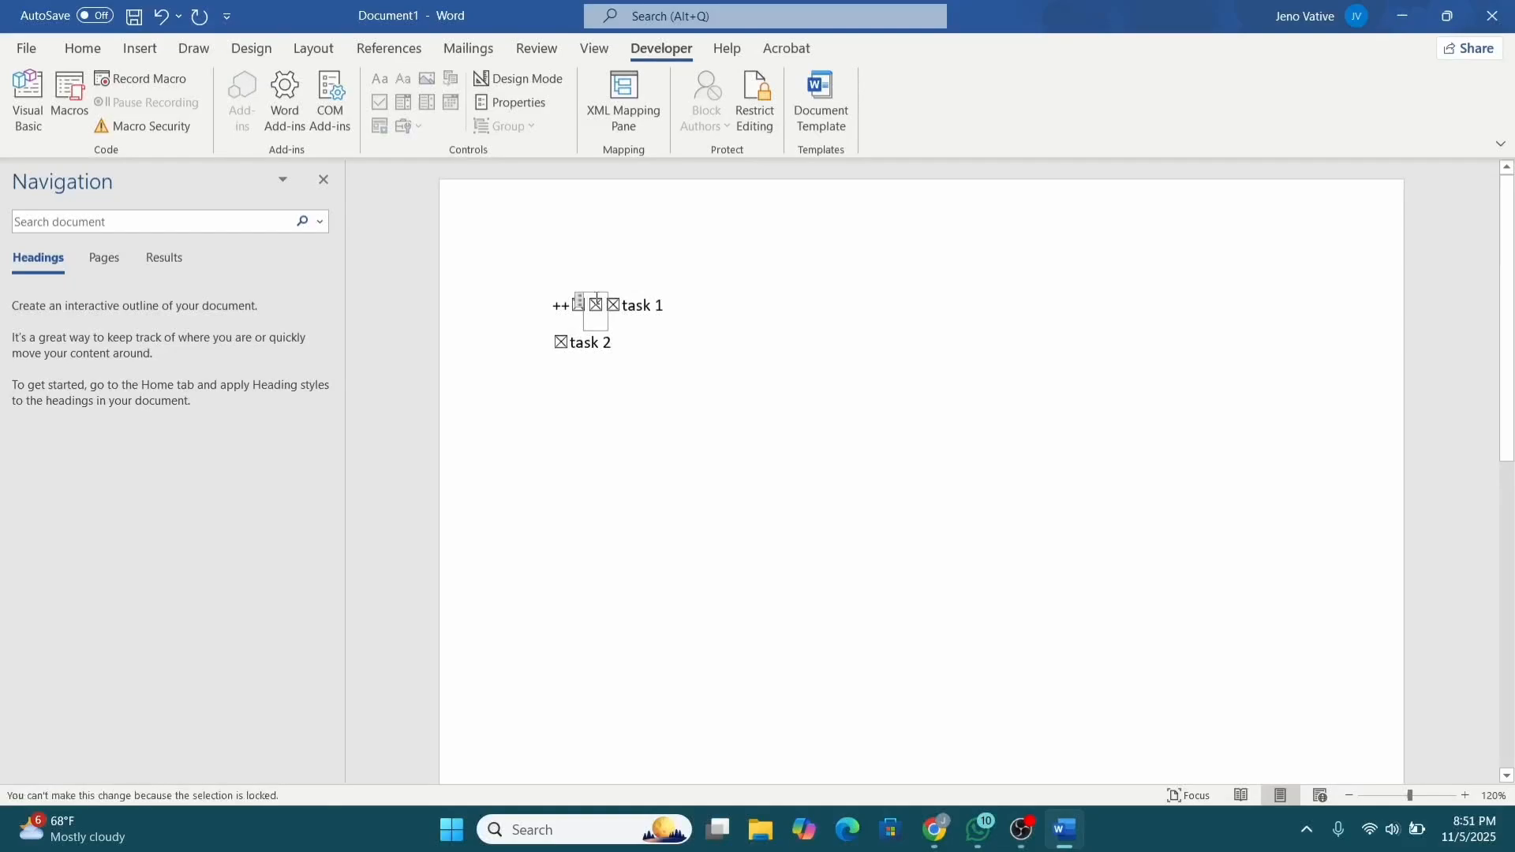
left_click(663, 340)
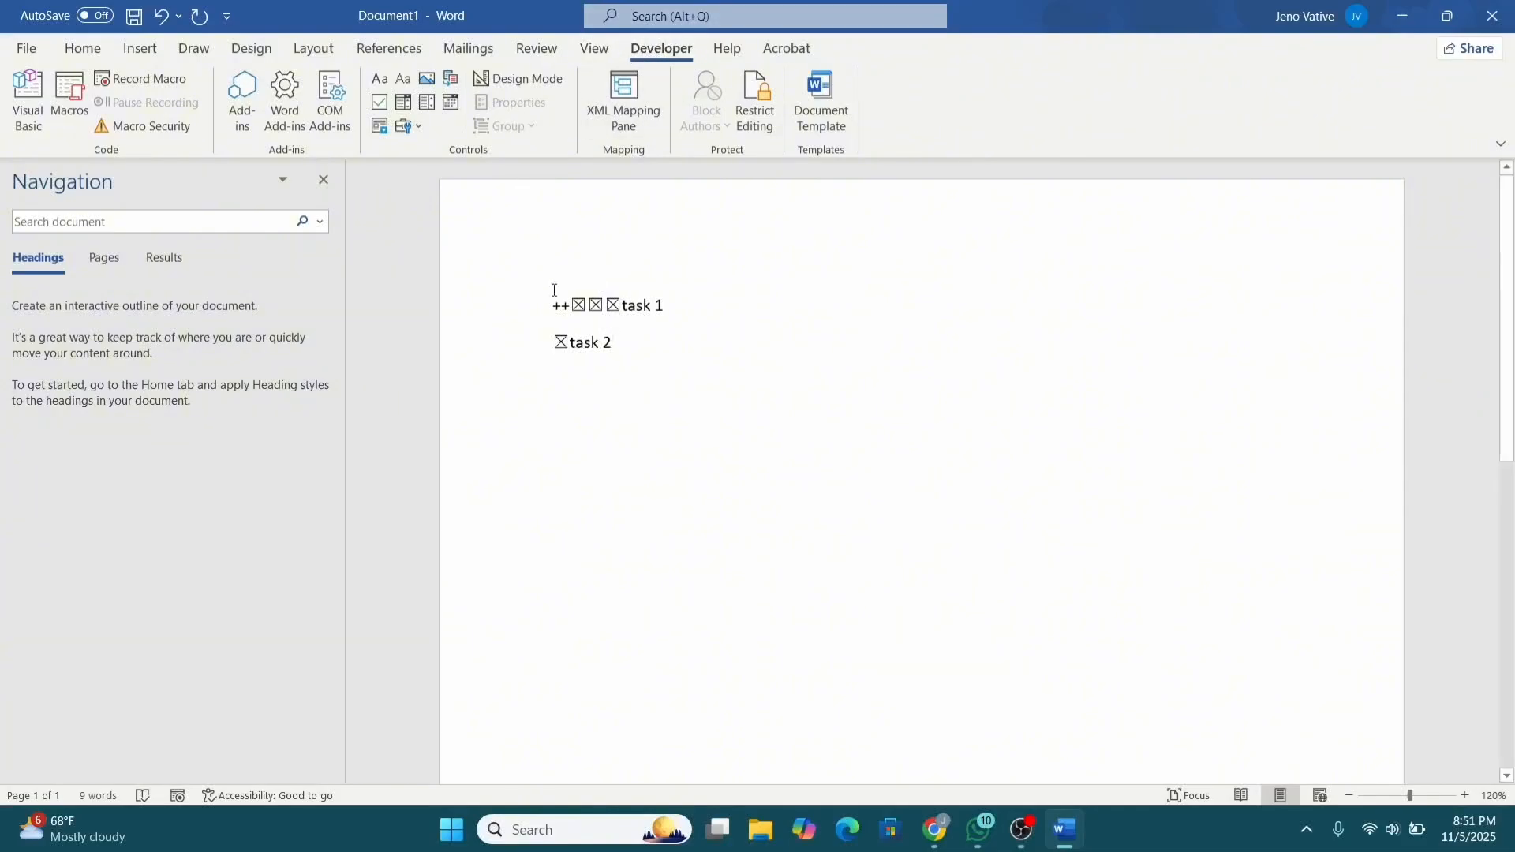
Step: Uncheck the "task 2" box and change its checked symbol to the exclamation mark (Times New Roman, character code 0021)
left_click(562, 342)
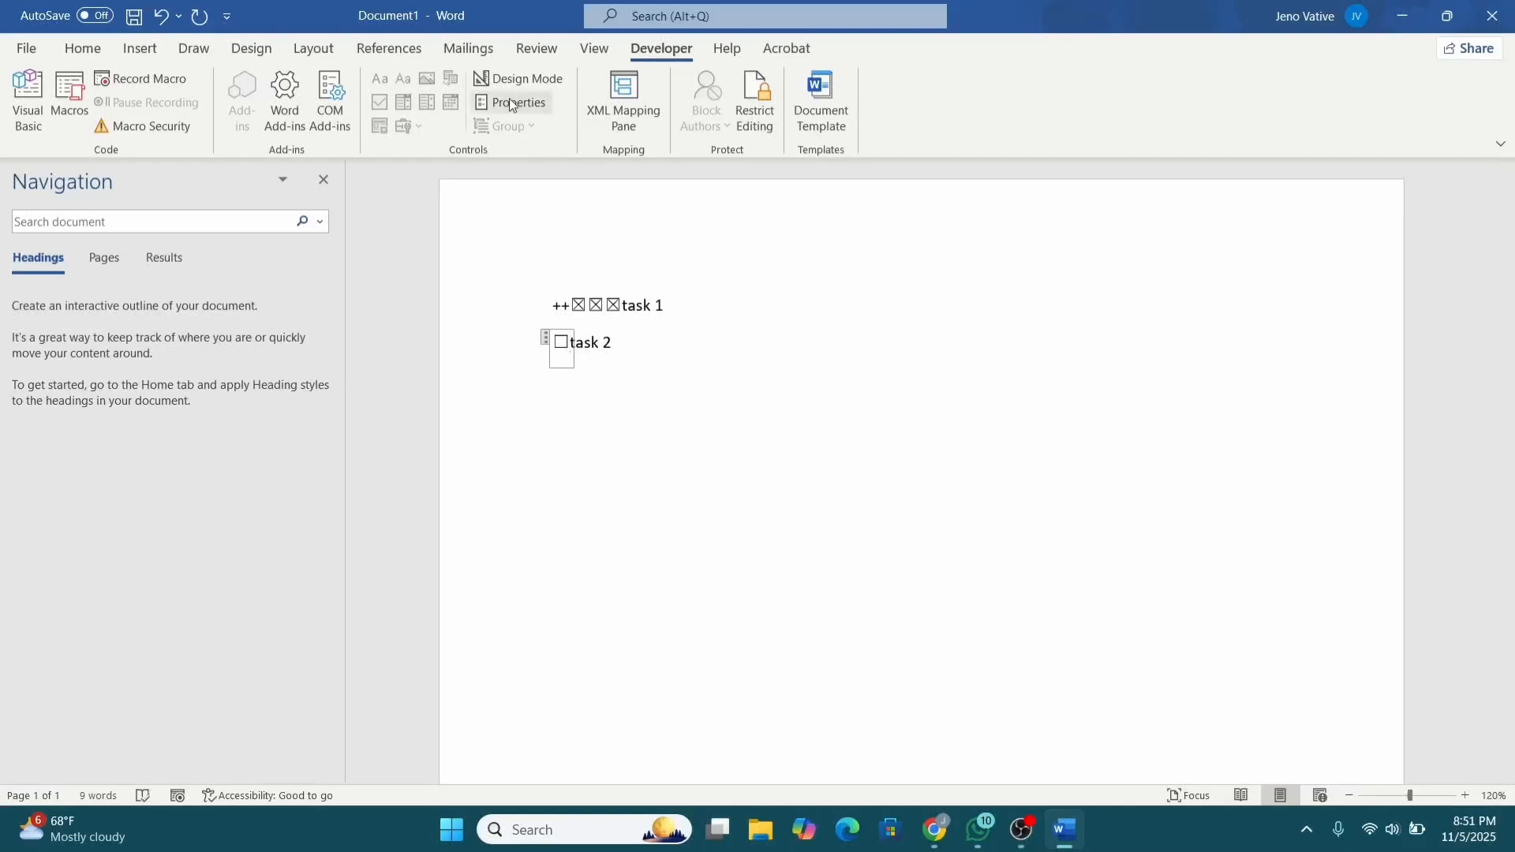
left_click(509, 101)
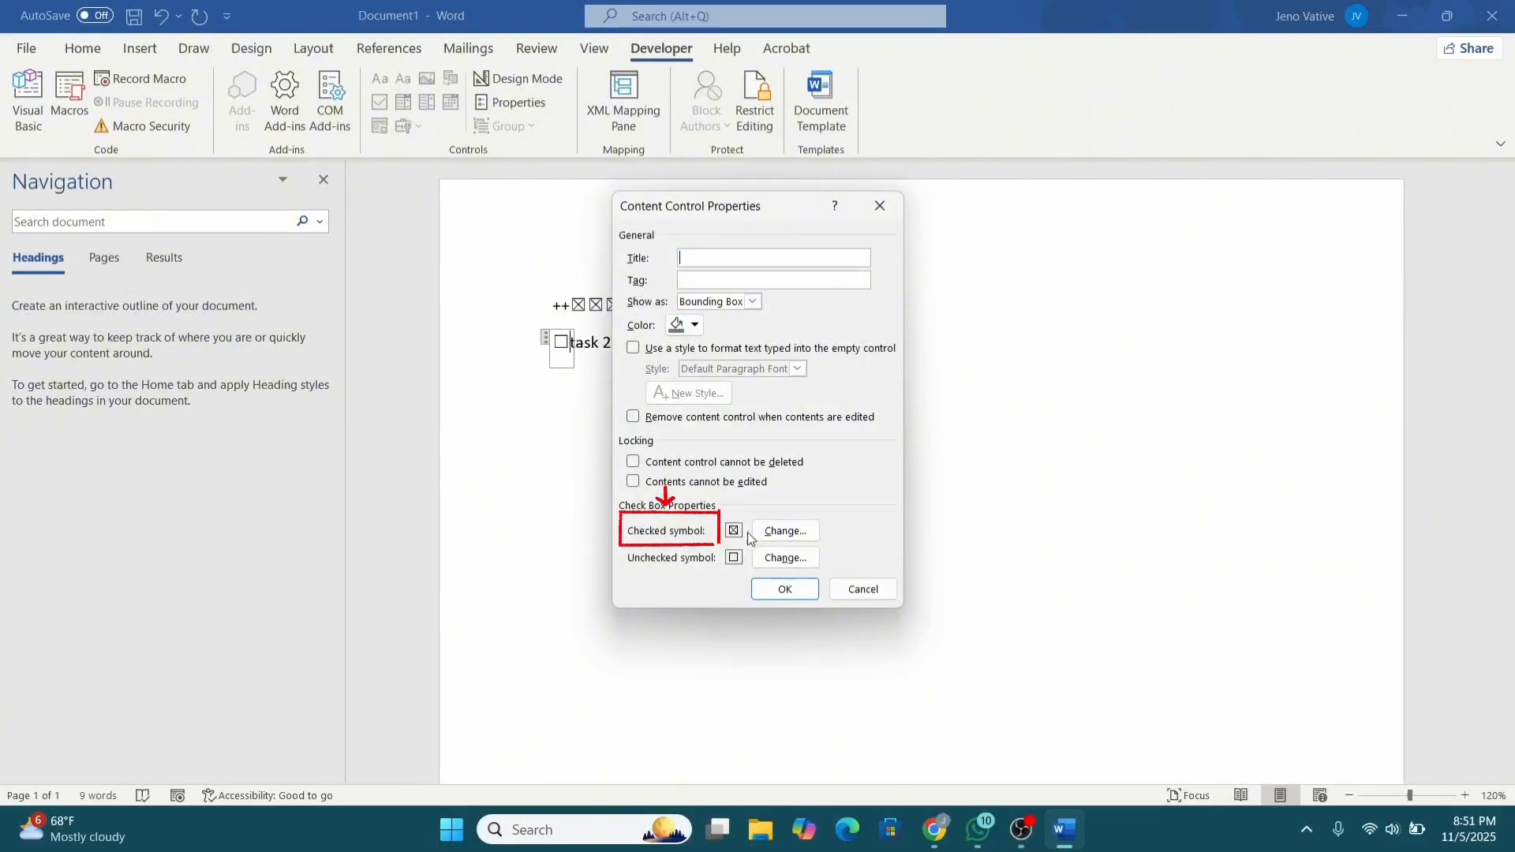
left_click(782, 534)
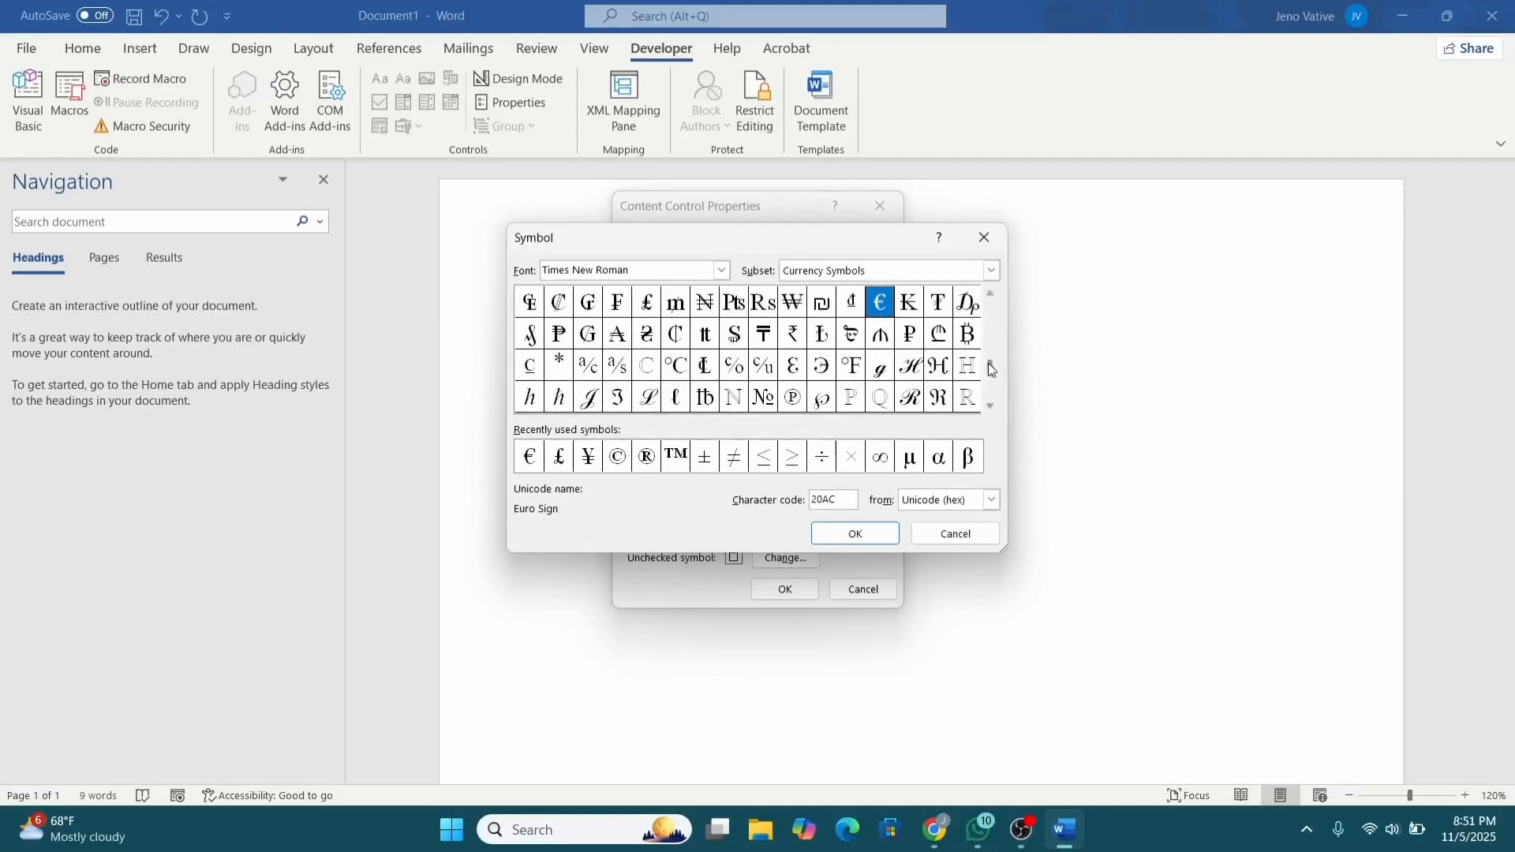
left_click_drag(990, 390, 946, 265)
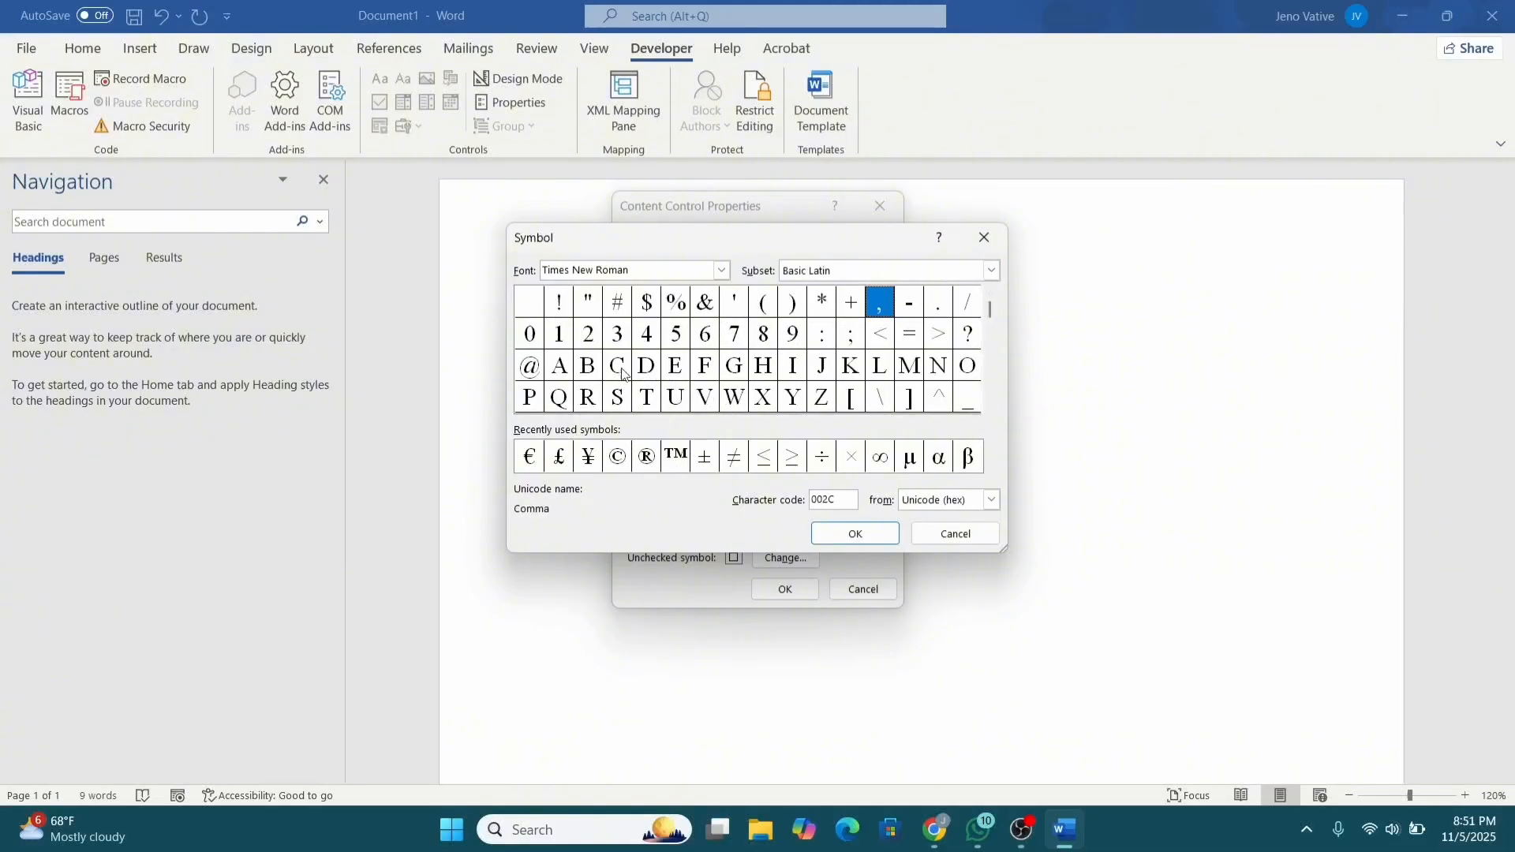
left_click(558, 307)
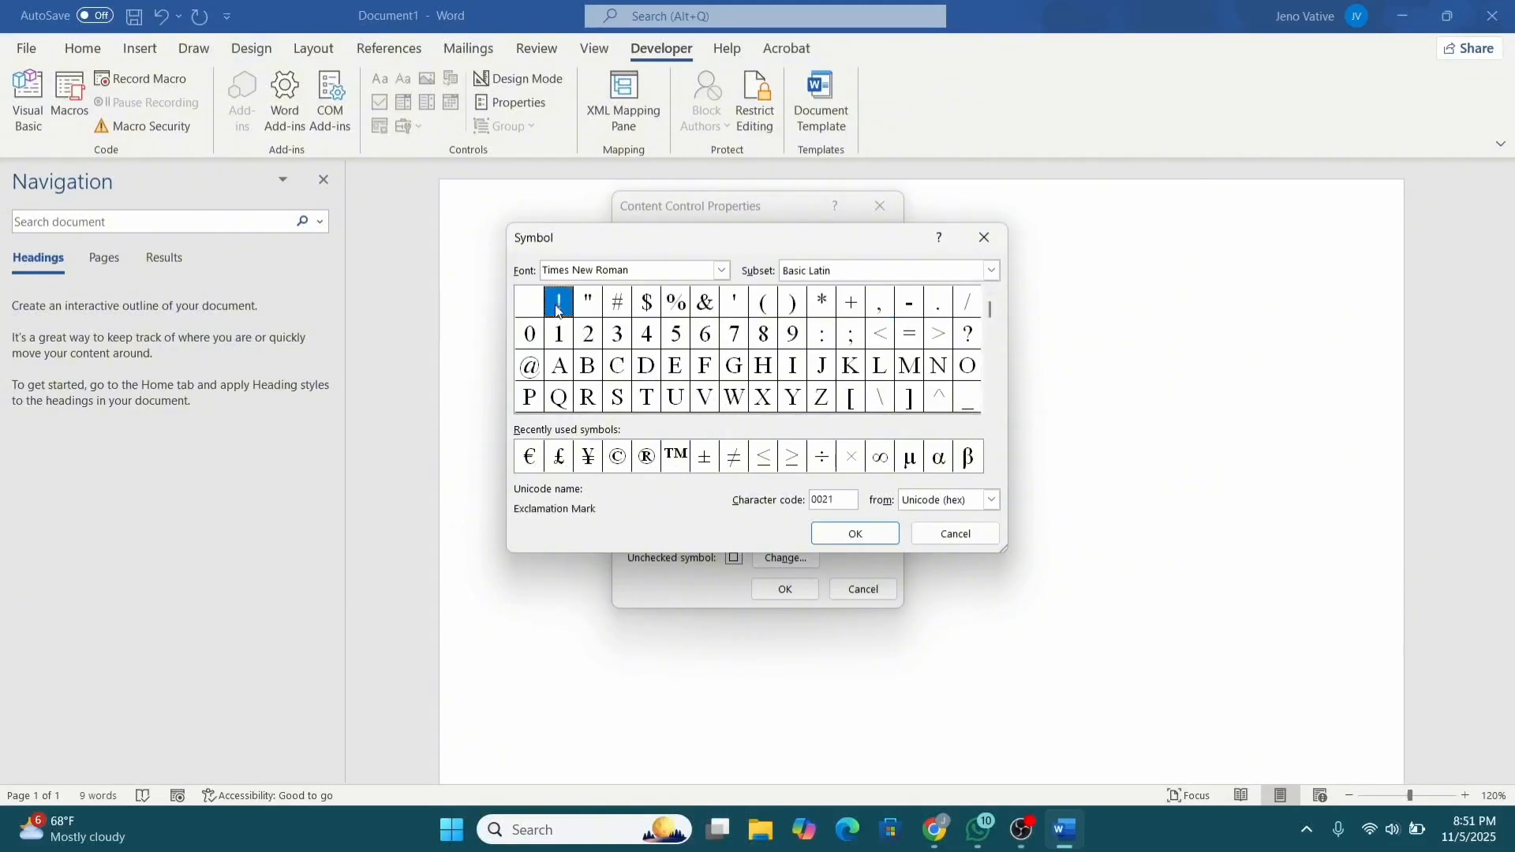
left_click(860, 533)
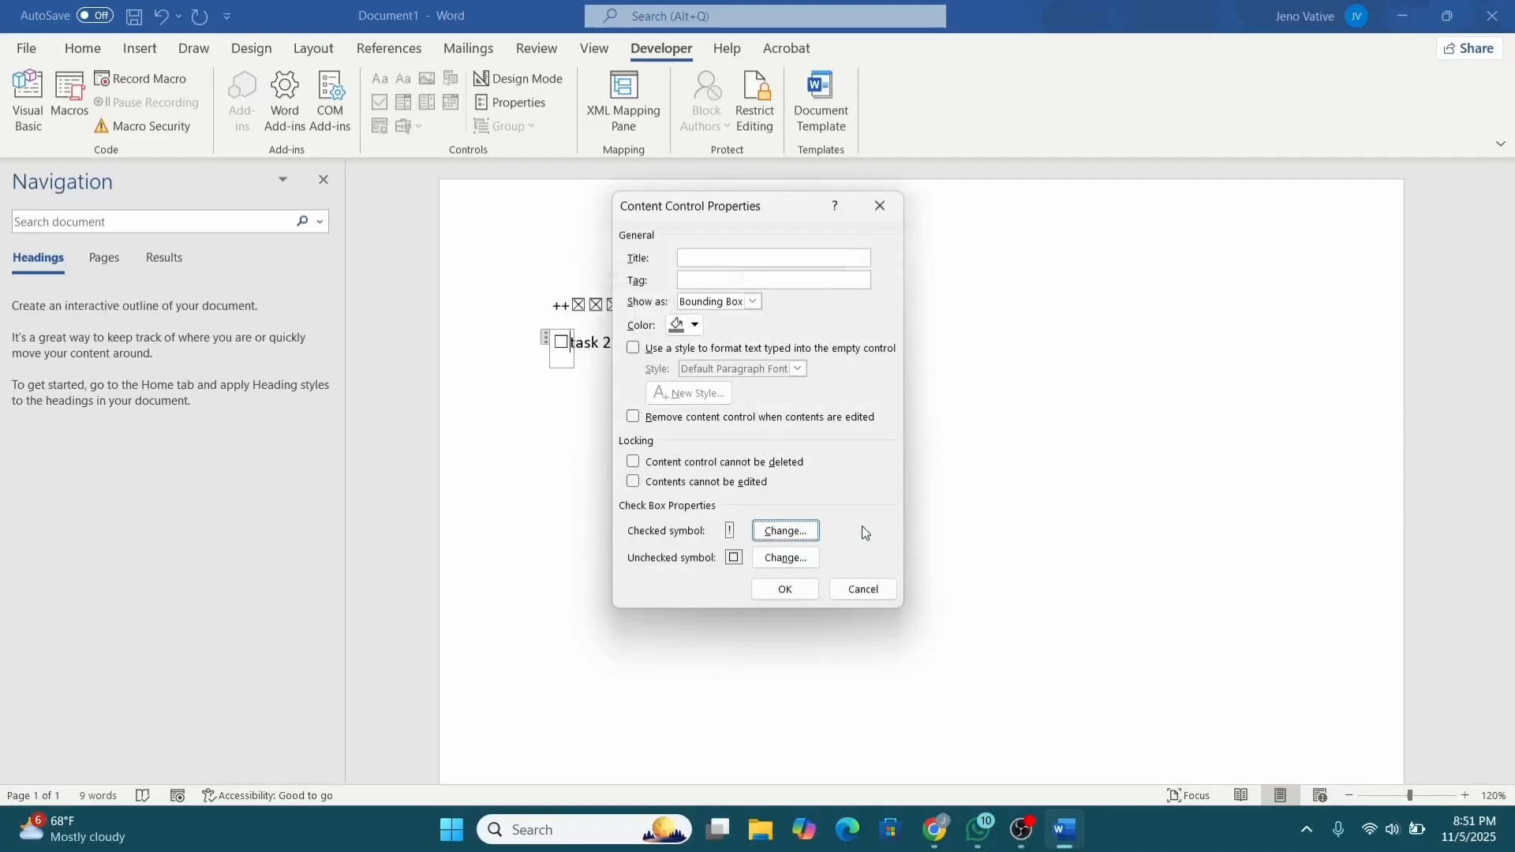
left_click(793, 594)
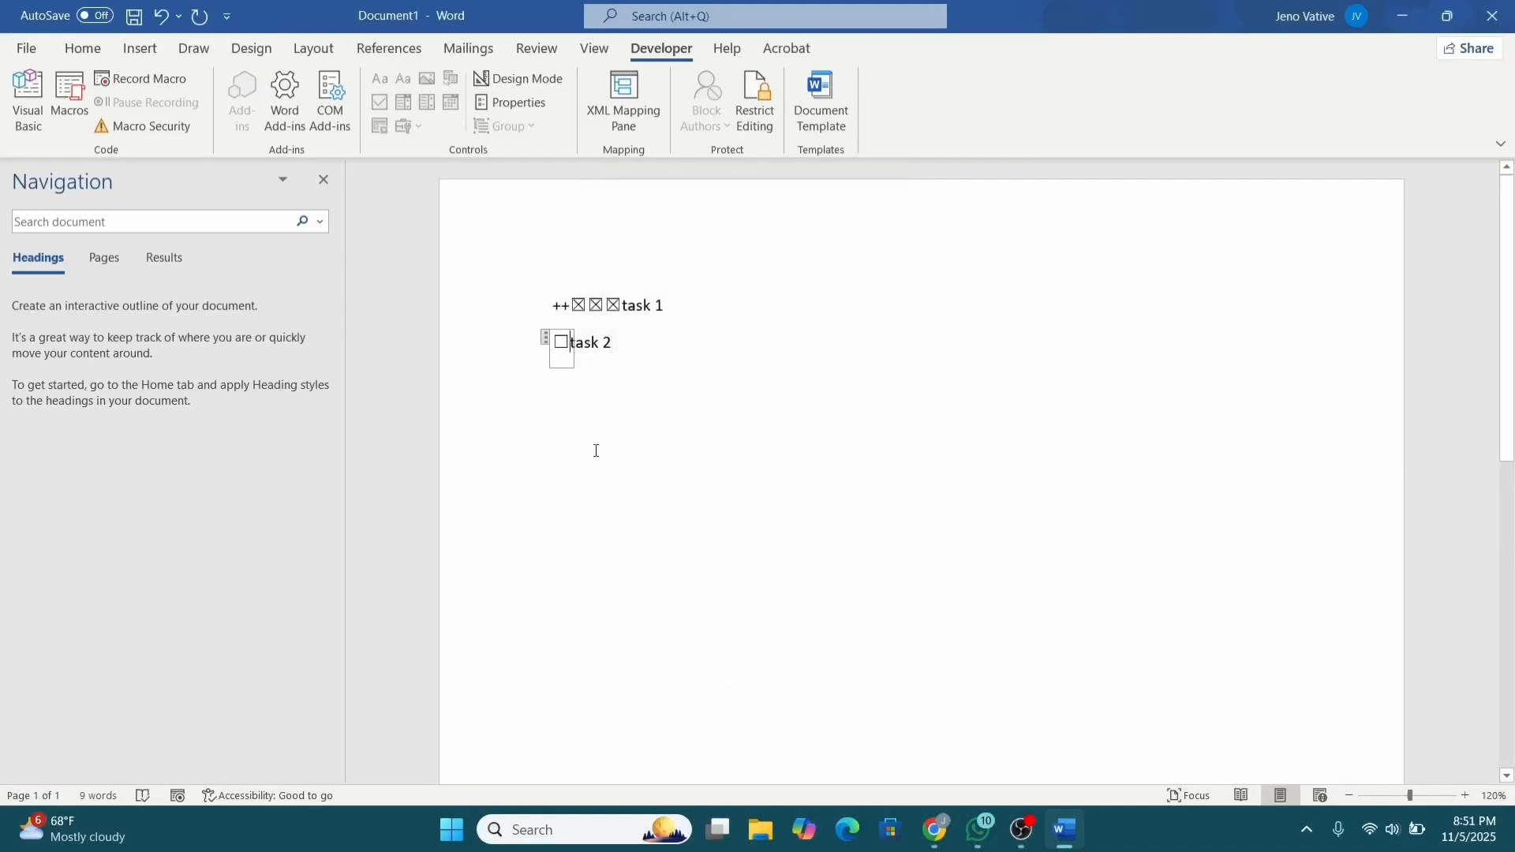
Step: Check the "task 2" box to apply its custom symbol, and start closing the document
left_click(560, 343)
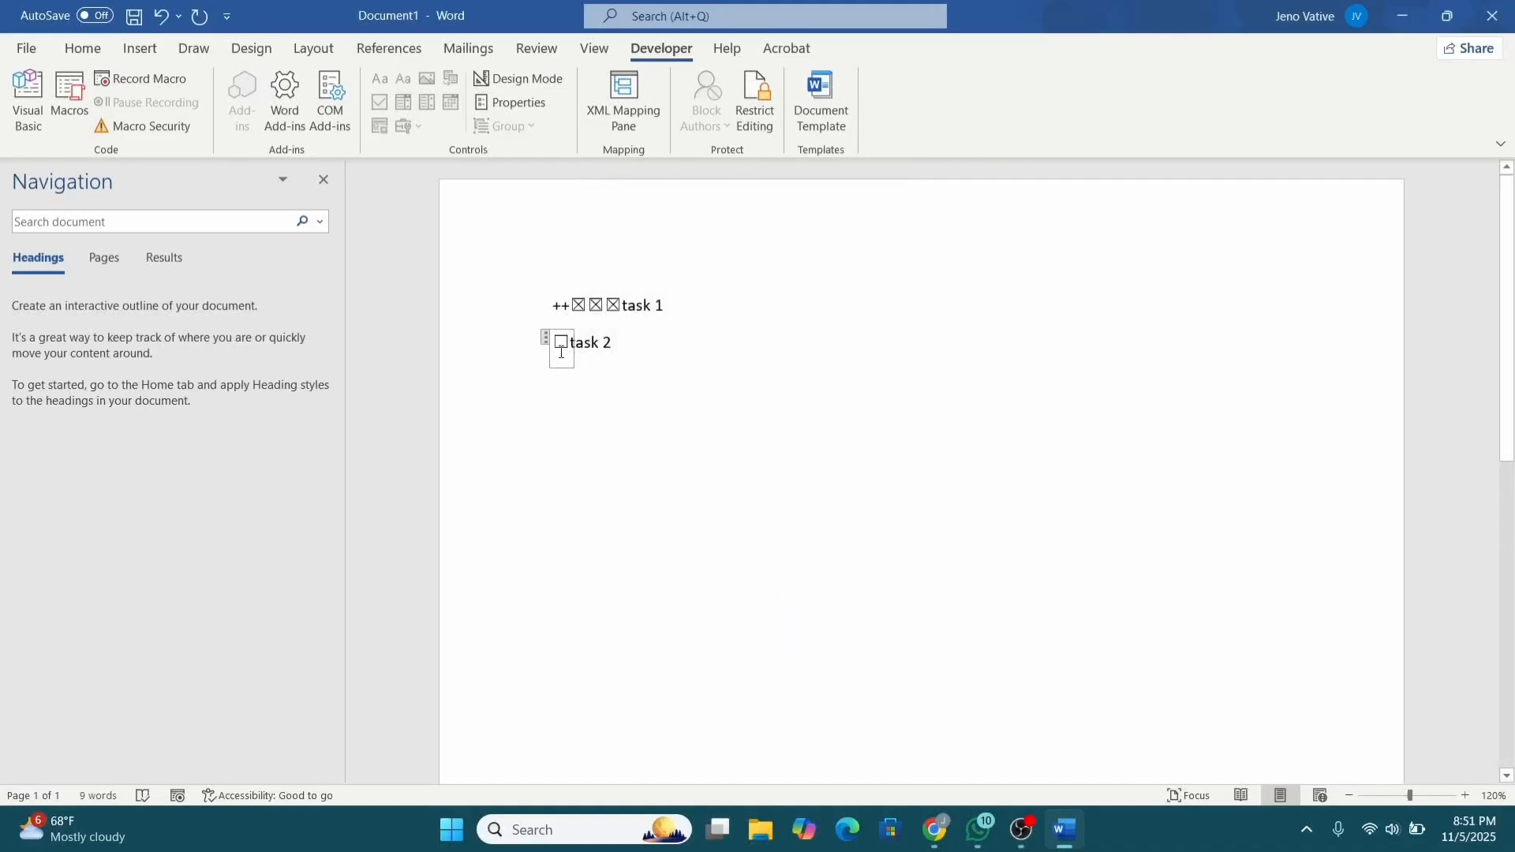
left_click(606, 358)
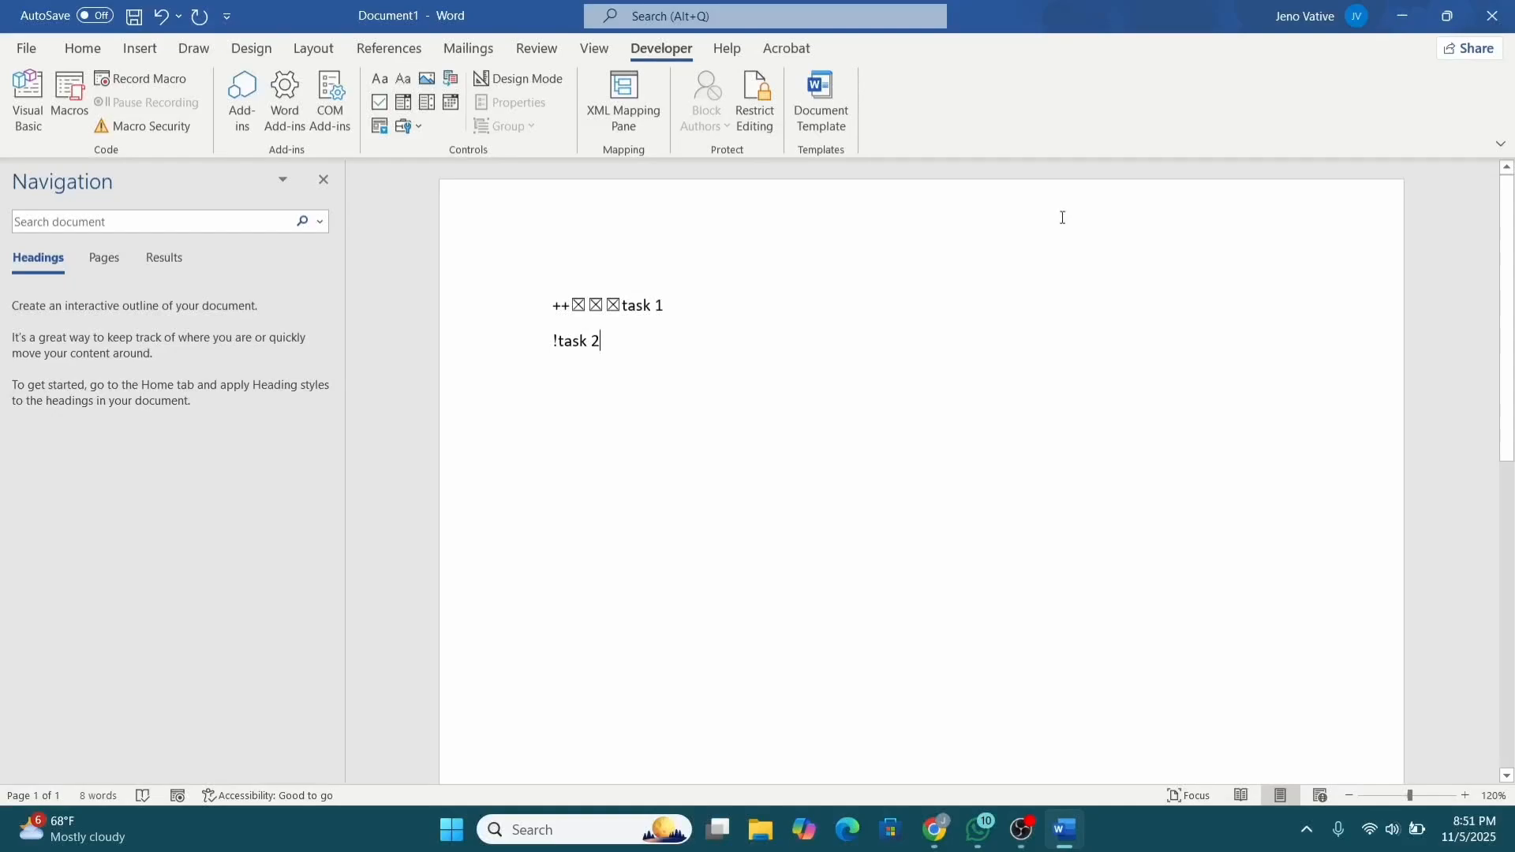
left_click(1483, 21)
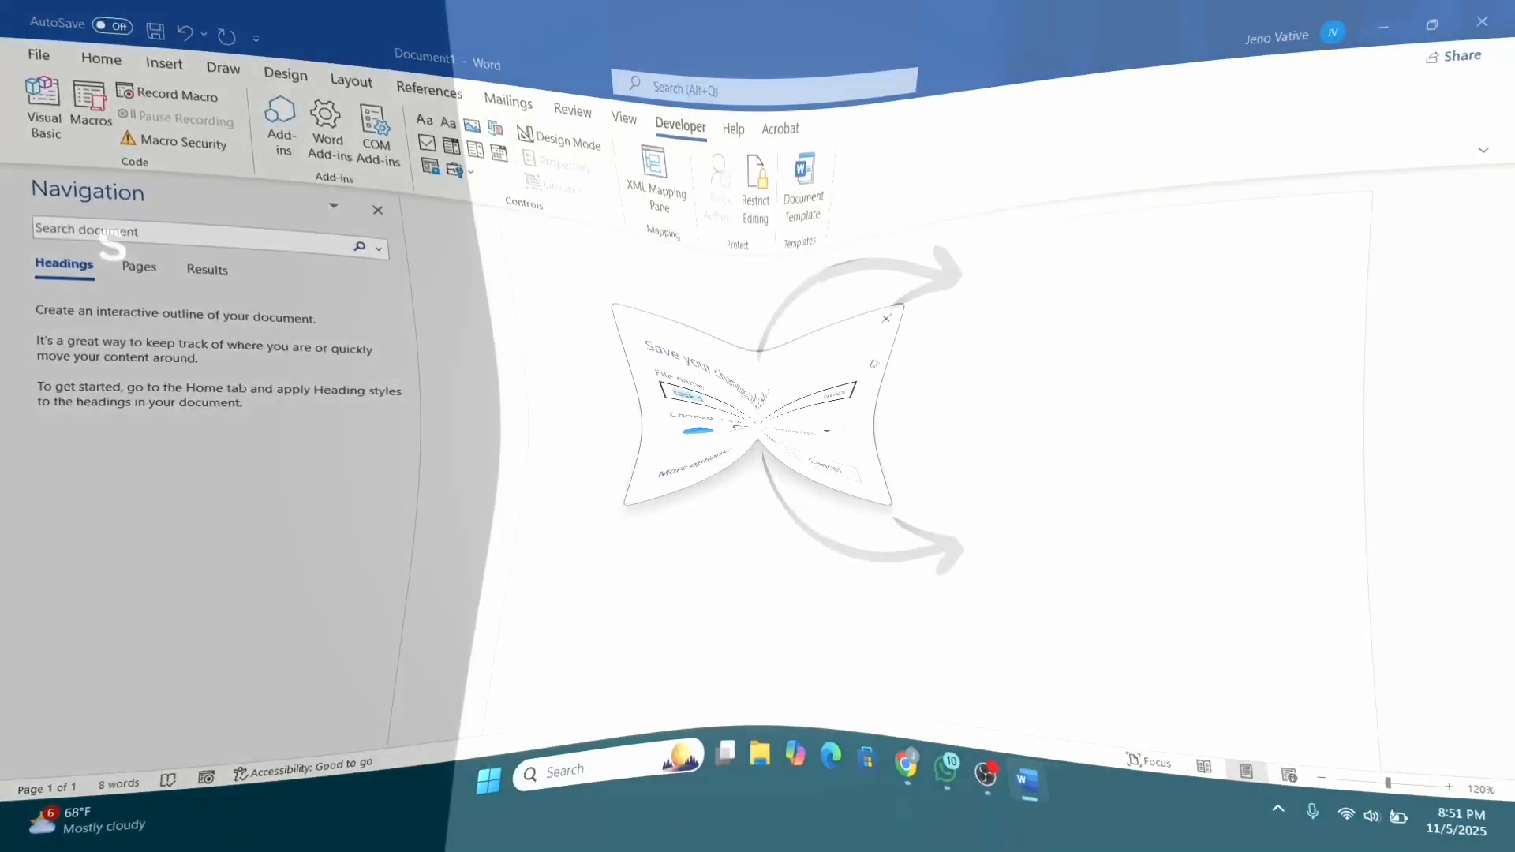